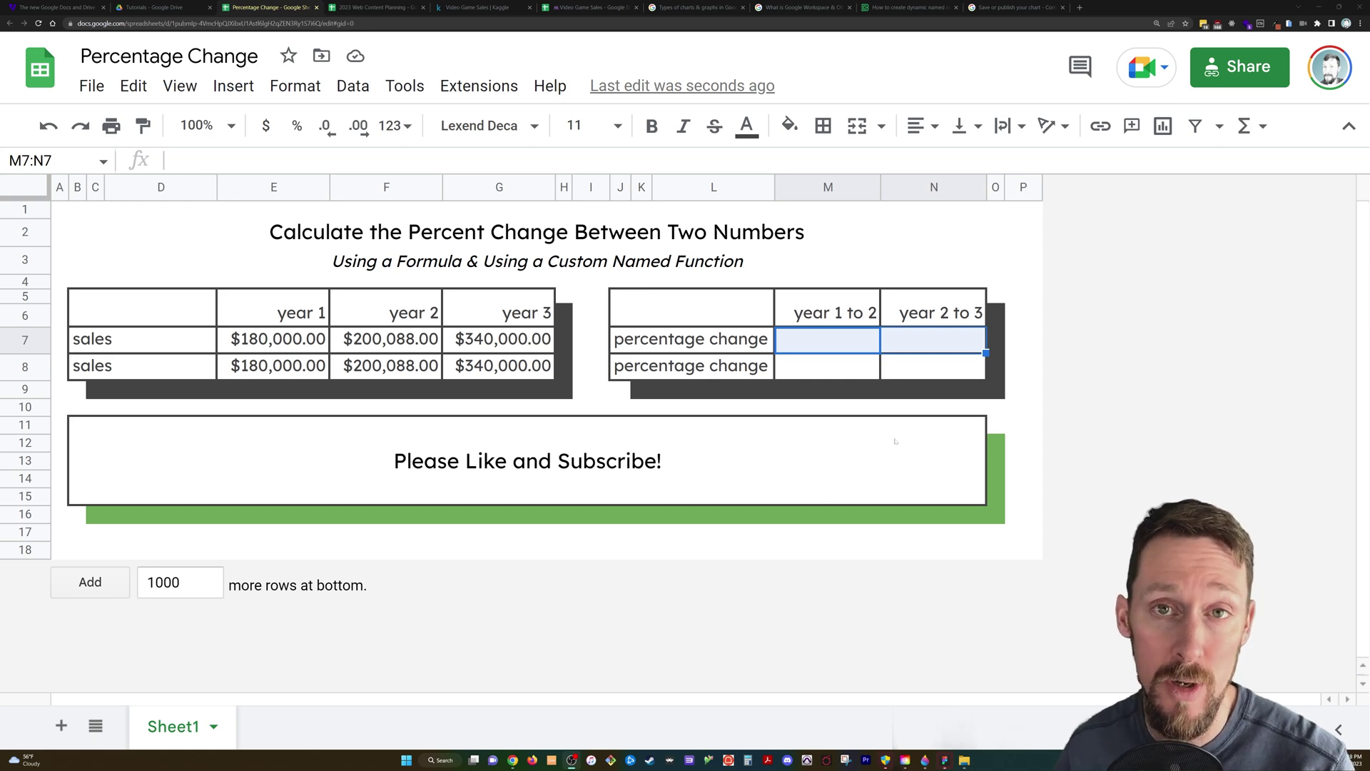
- Enter the formula =(F7-E7)/E7 in M7 to get the 11.16% change
click(811, 345)
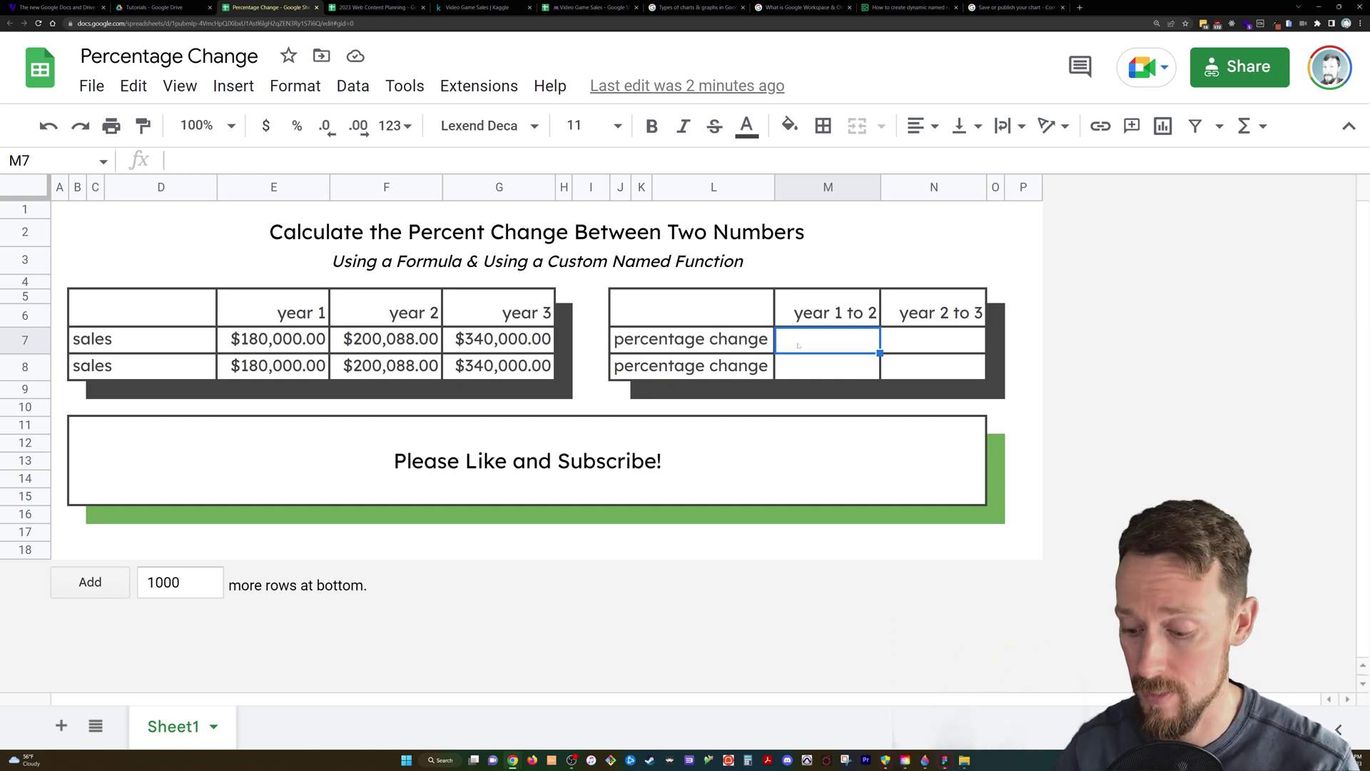
text(=)
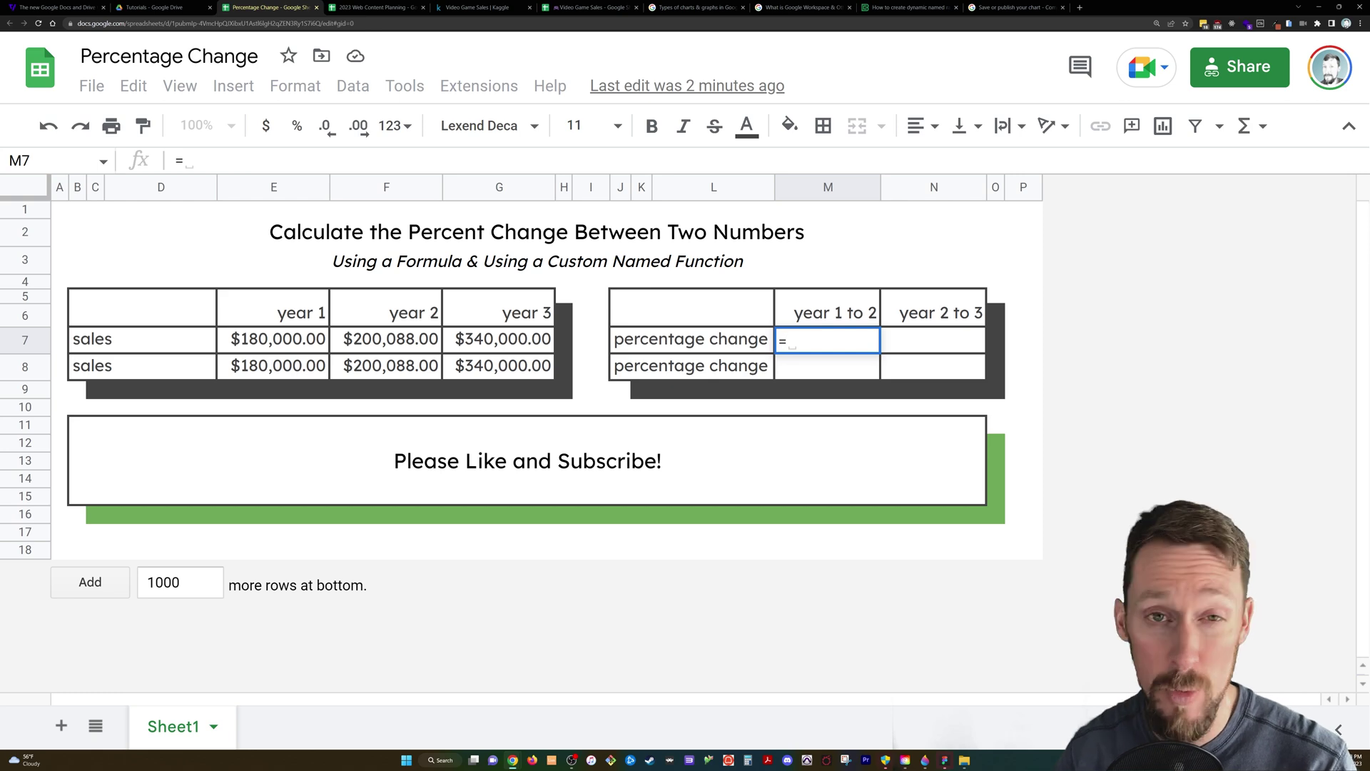
text(()
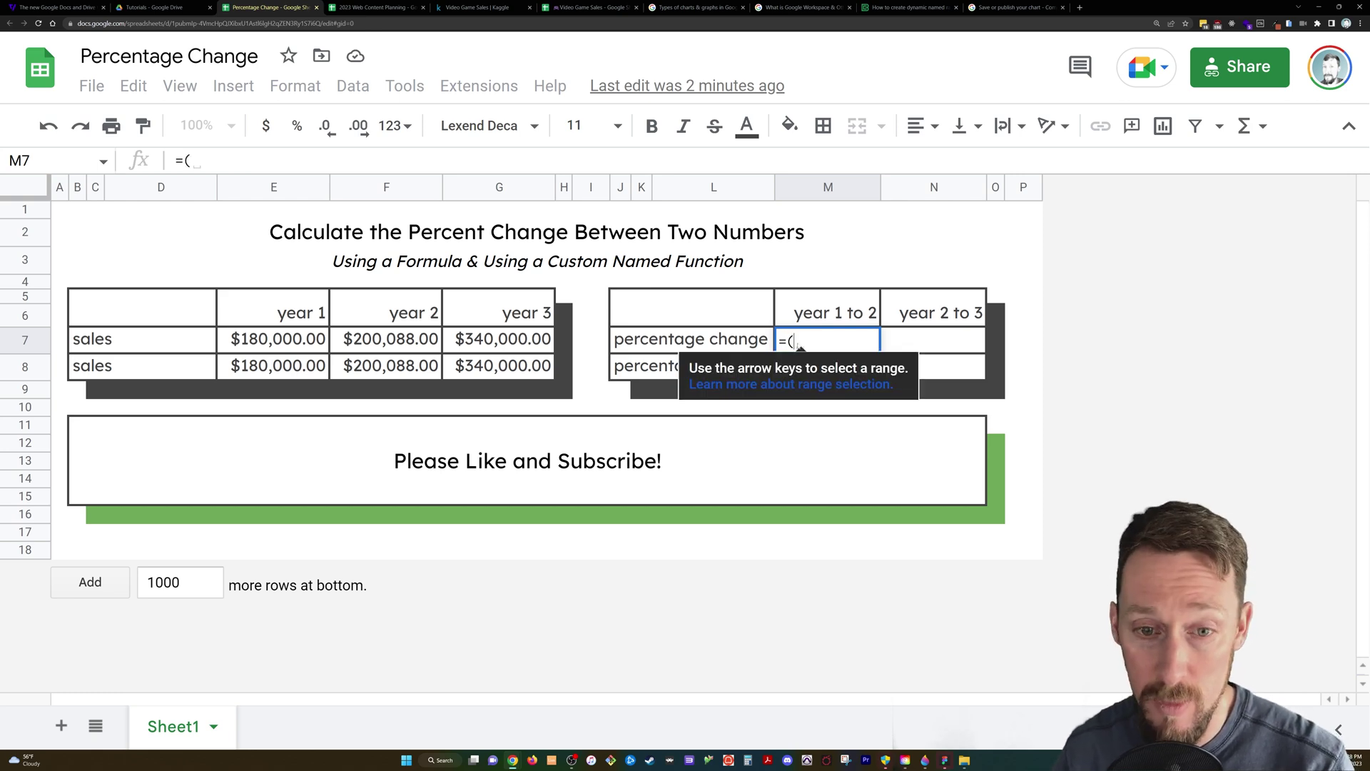
click(426, 341)
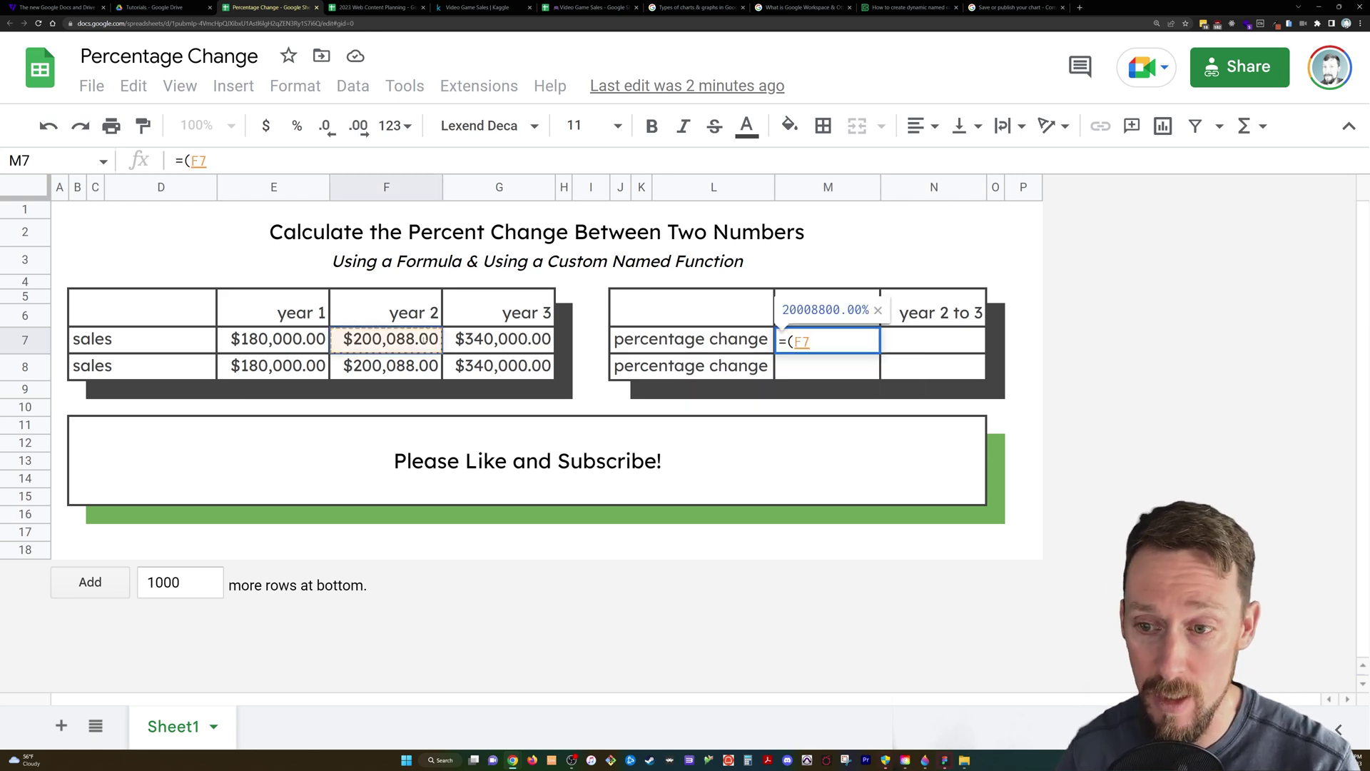
text(-)
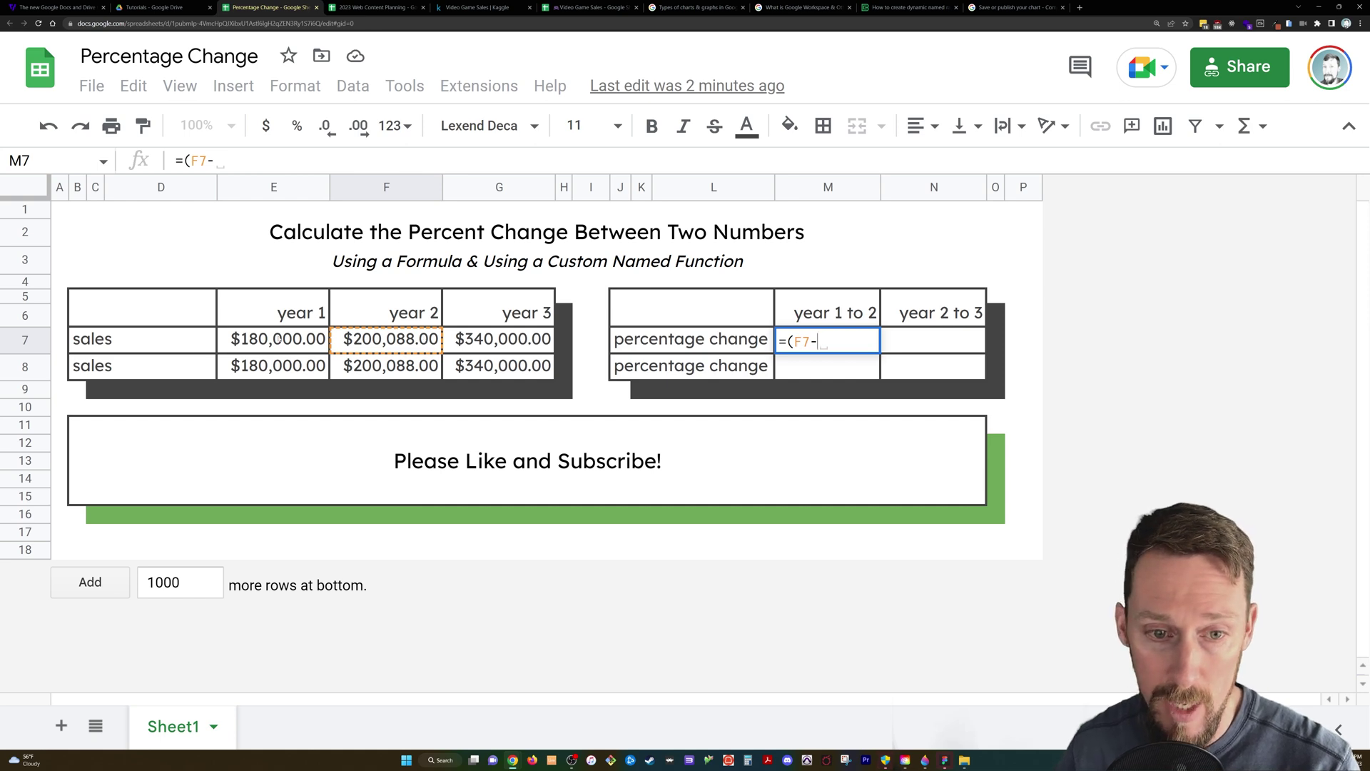
click(273, 339)
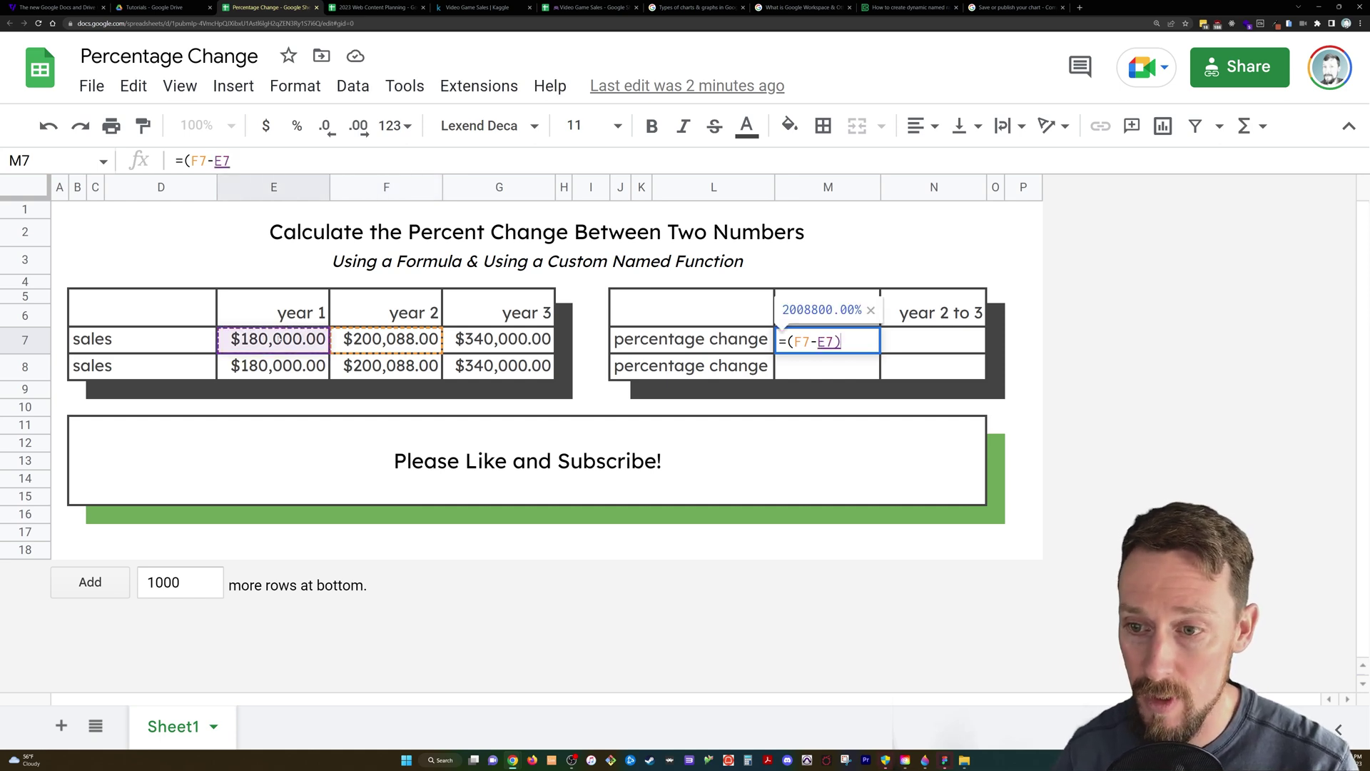
text()/)
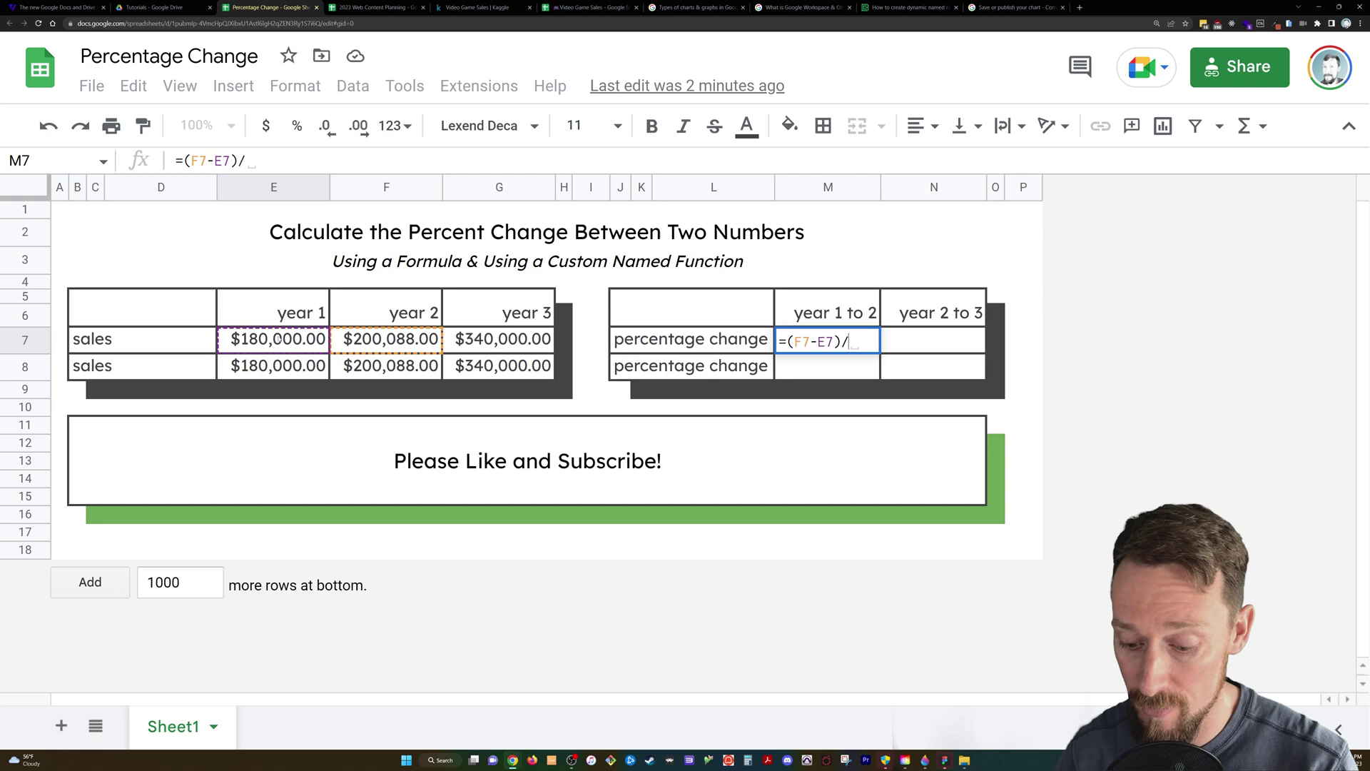
text(e7)
key(Return)
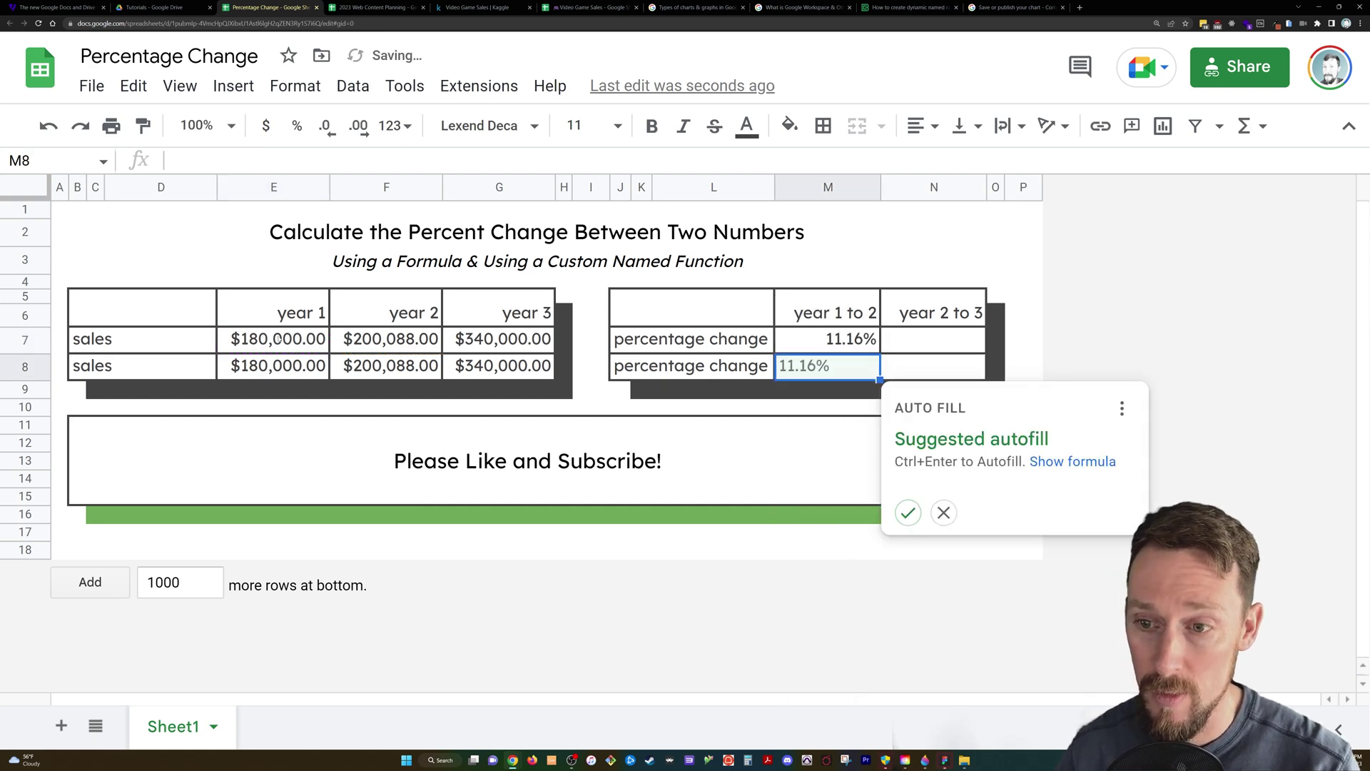
- Copy the M7 formula across to N7, giving =(G7-F7)/F7 and 69.93%
click(828, 339)
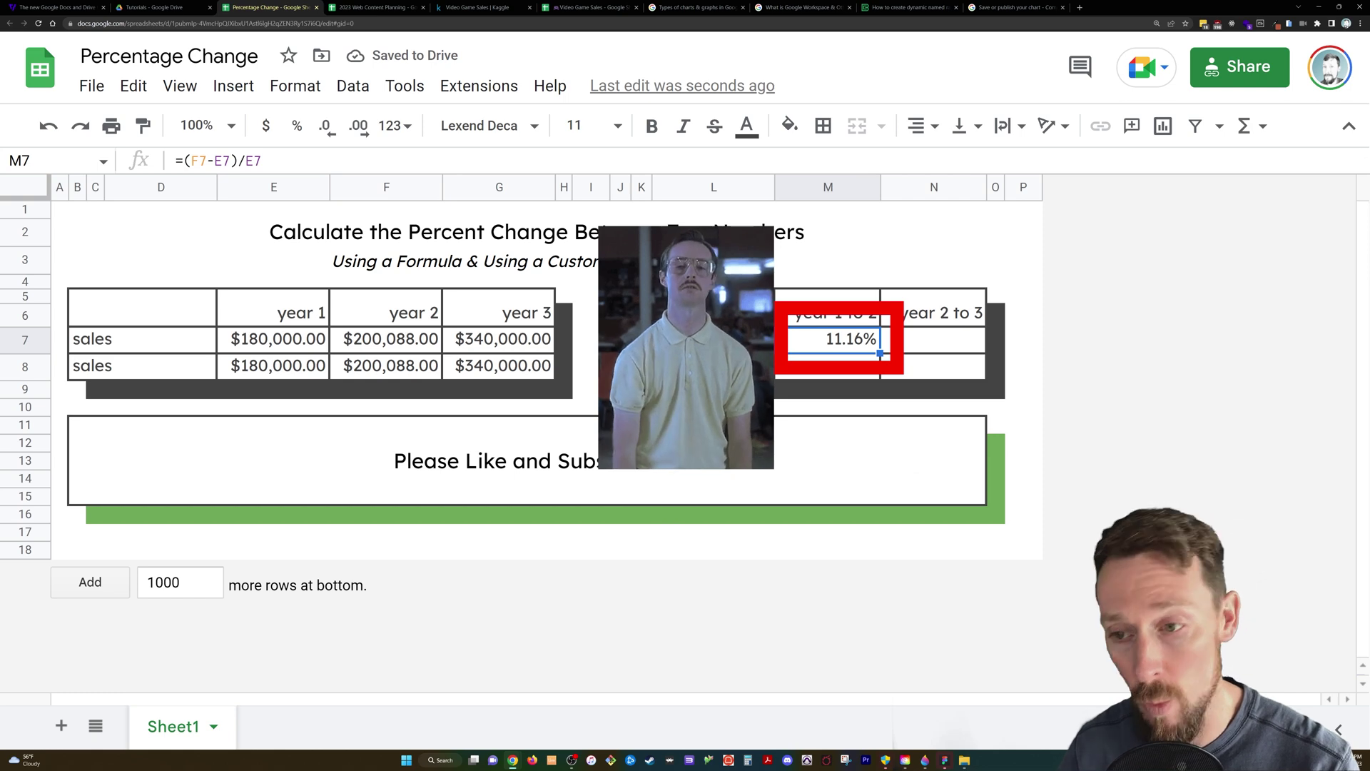
drag(918, 349, 921, 349)
double_click(933, 339)
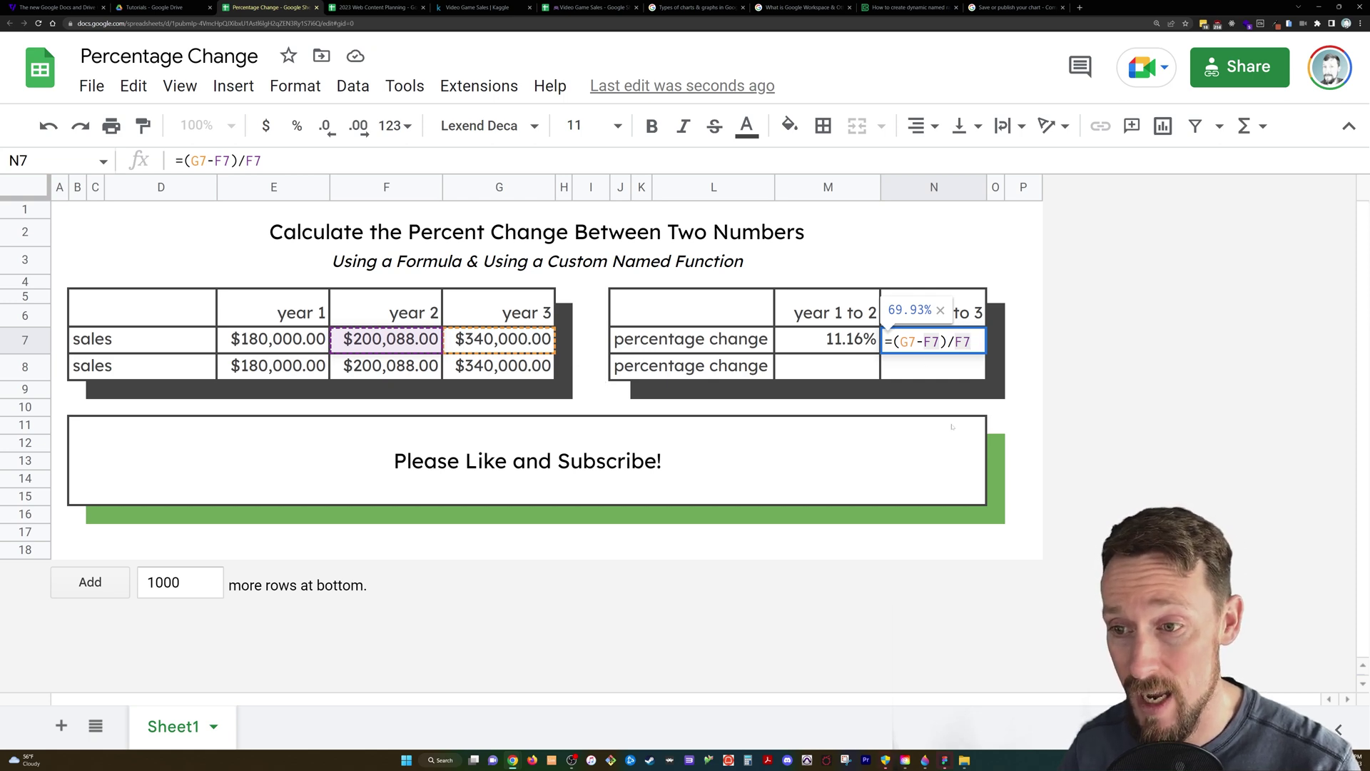
key(Escape)
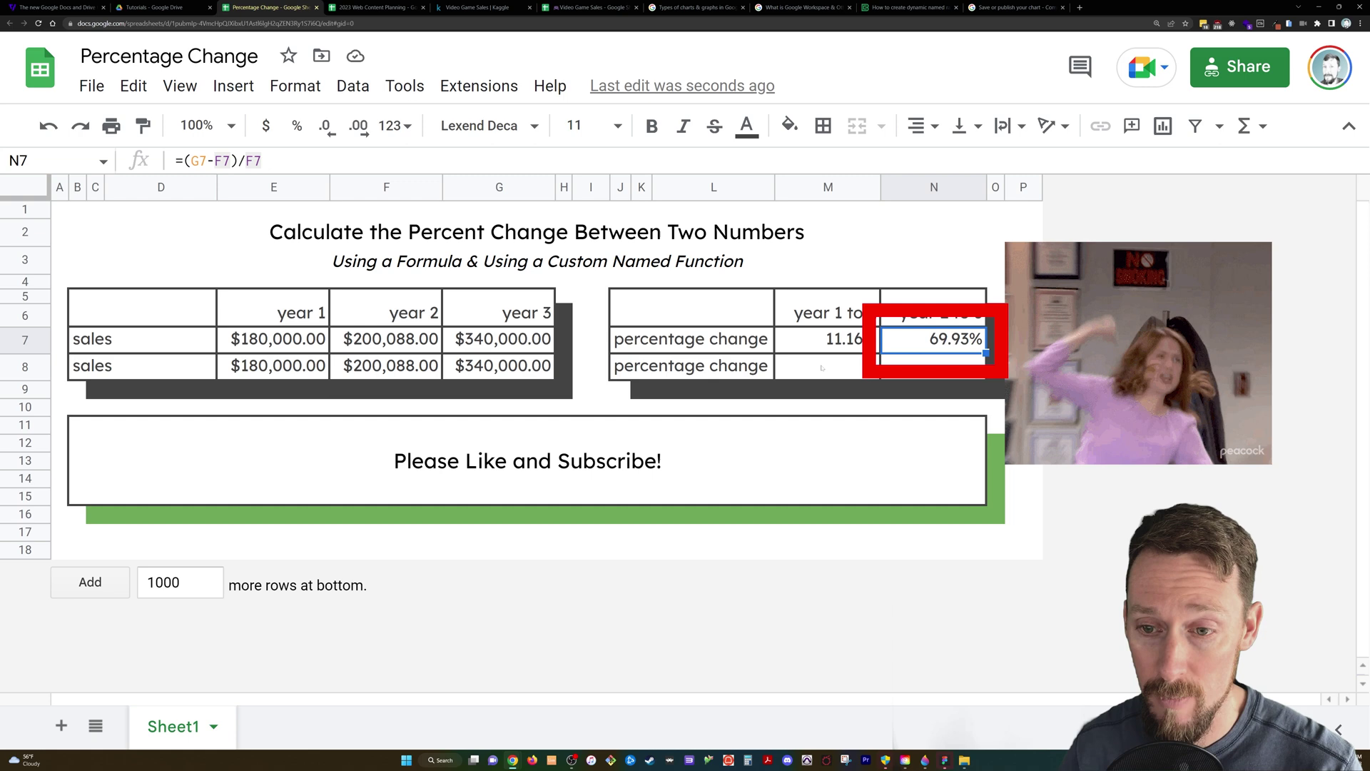
- Select M8 and open the Named functions panel from the Data menu
click(825, 368)
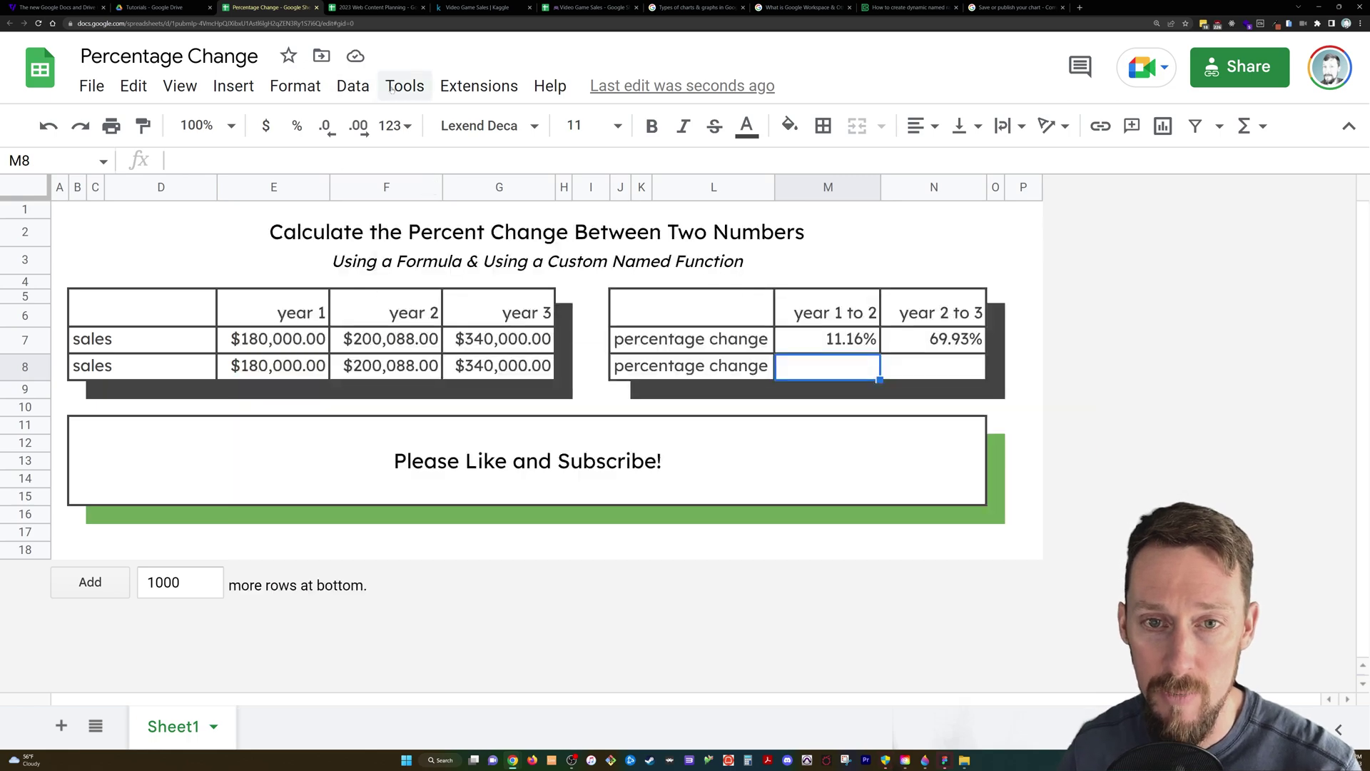
click(404, 86)
mouse_move(351, 87)
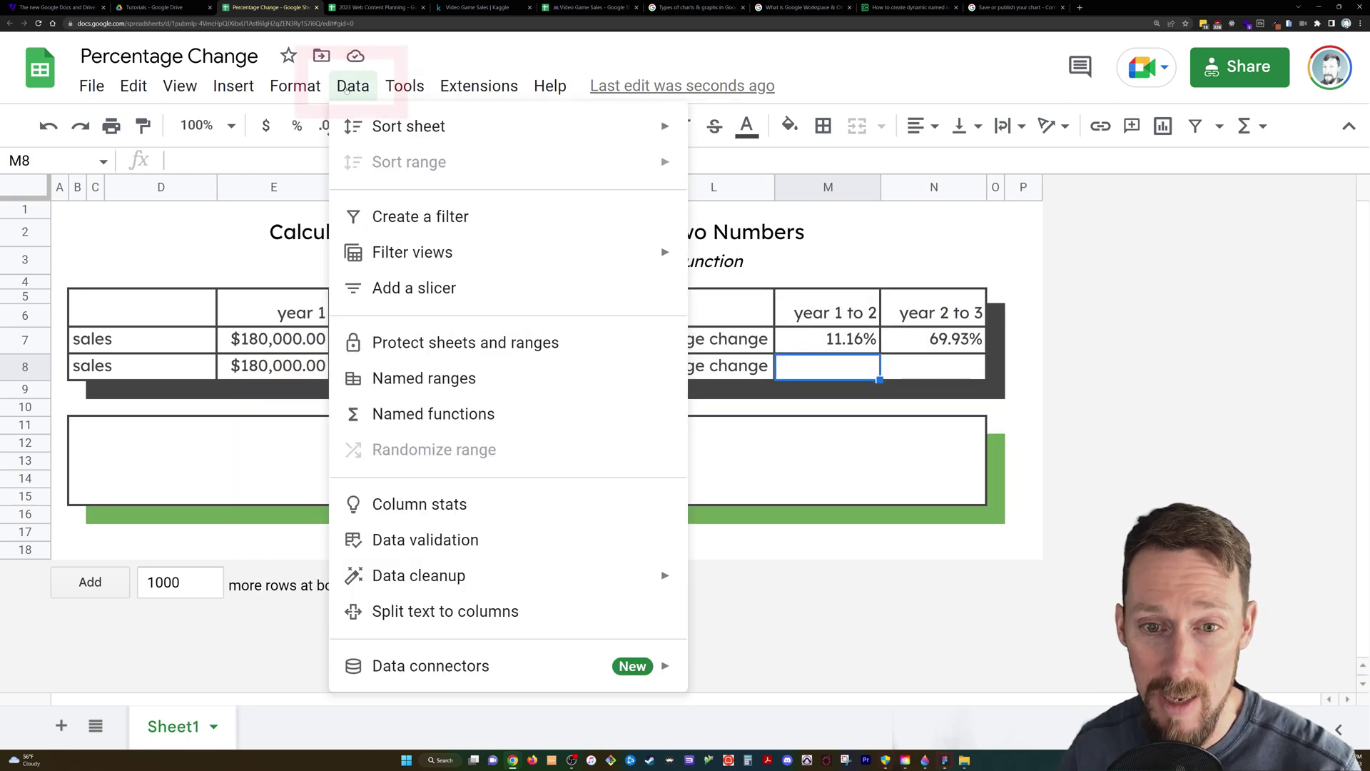
click(440, 417)
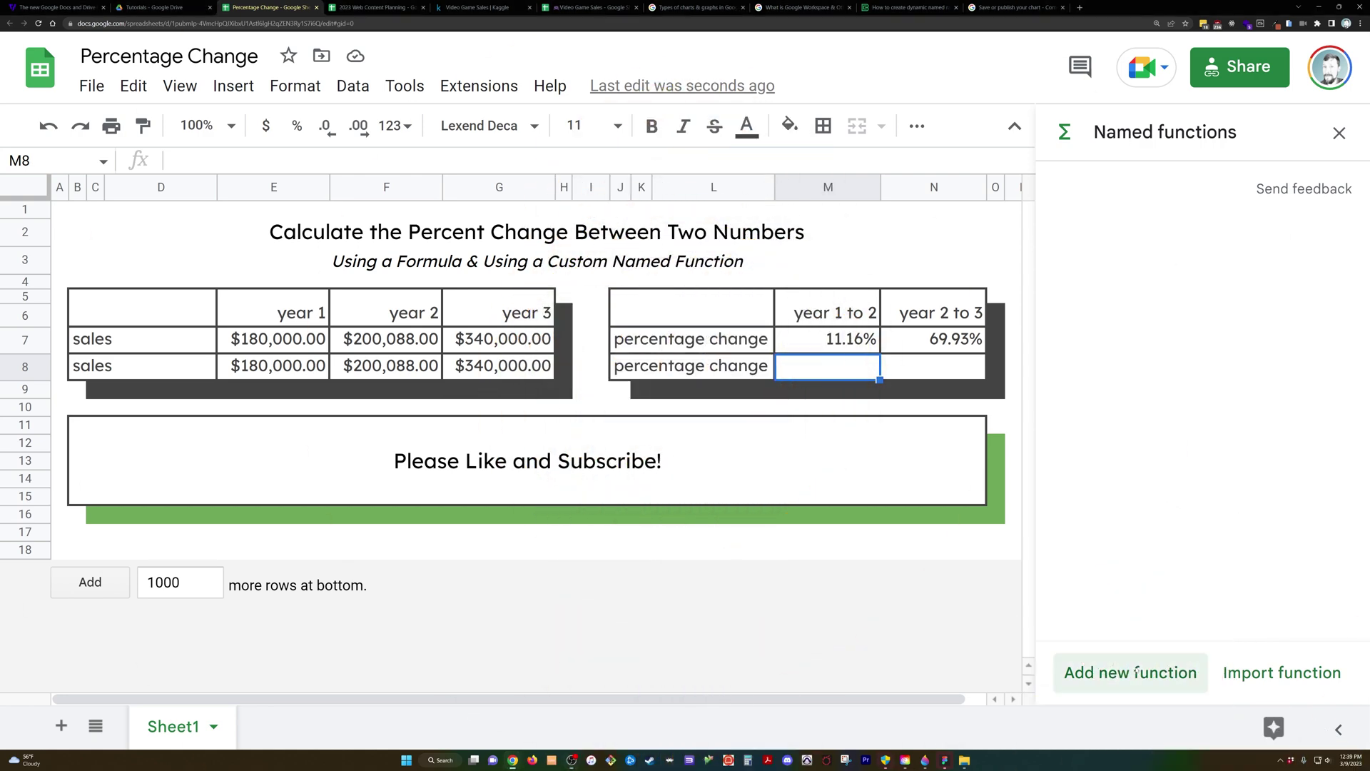
- Start a new named function PERCENT_CHANGE described as 'finds the percent change bw two numbers'
click(1139, 664)
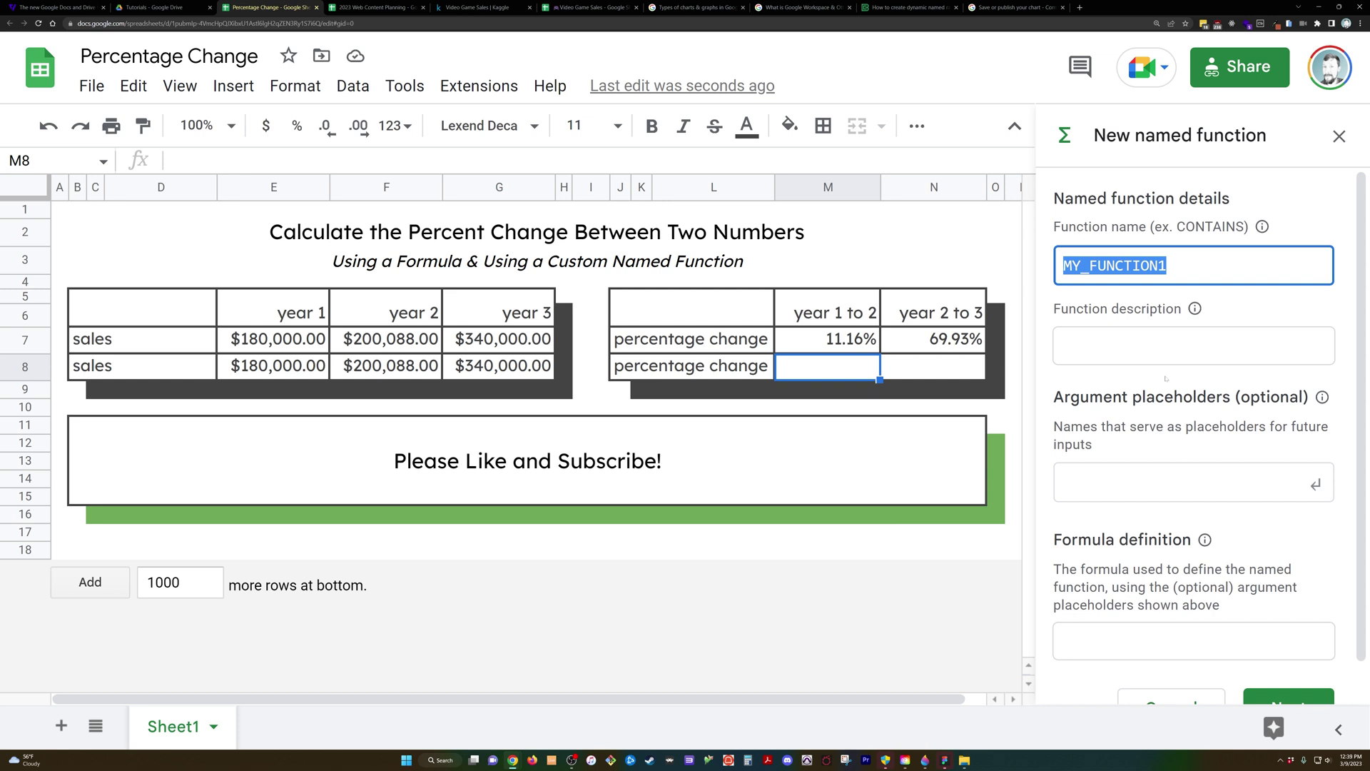
text(PERCENT_)
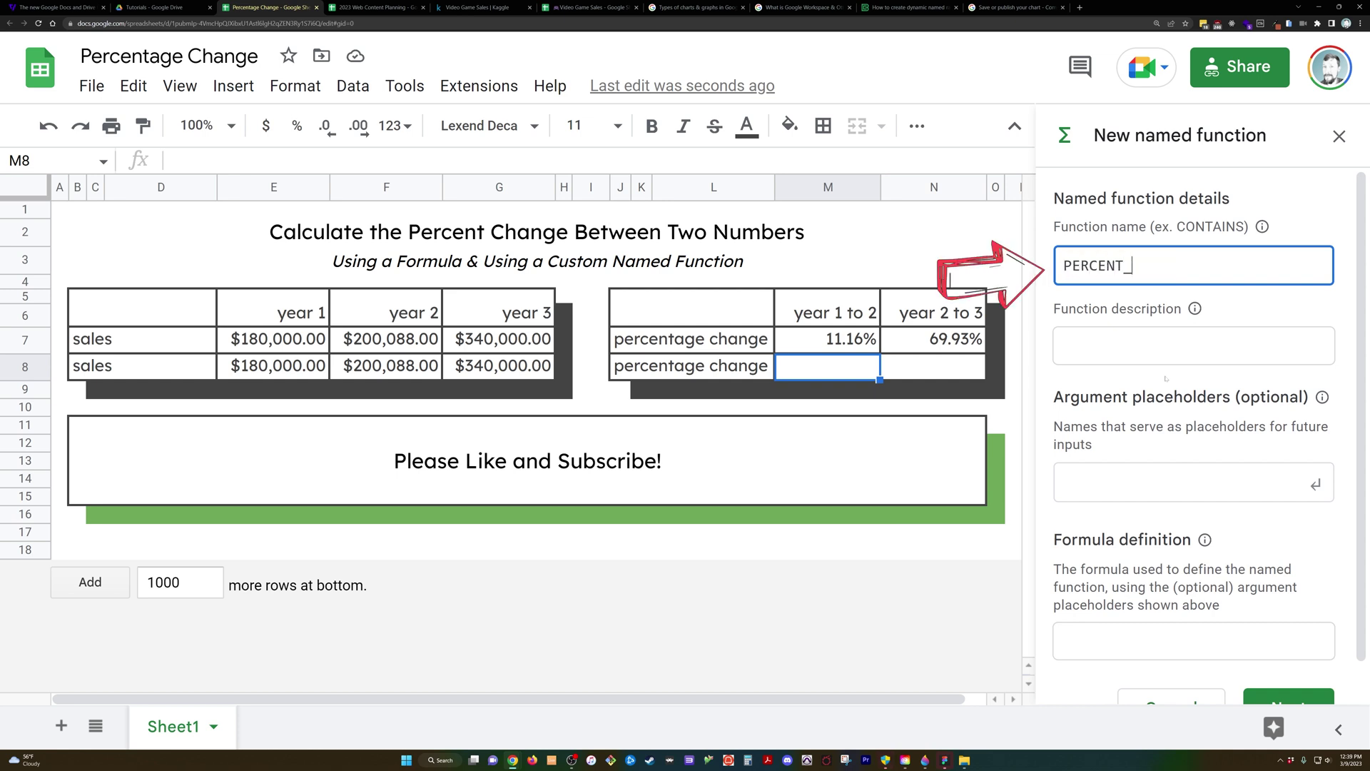
text(CHANGE)
key(Tab)
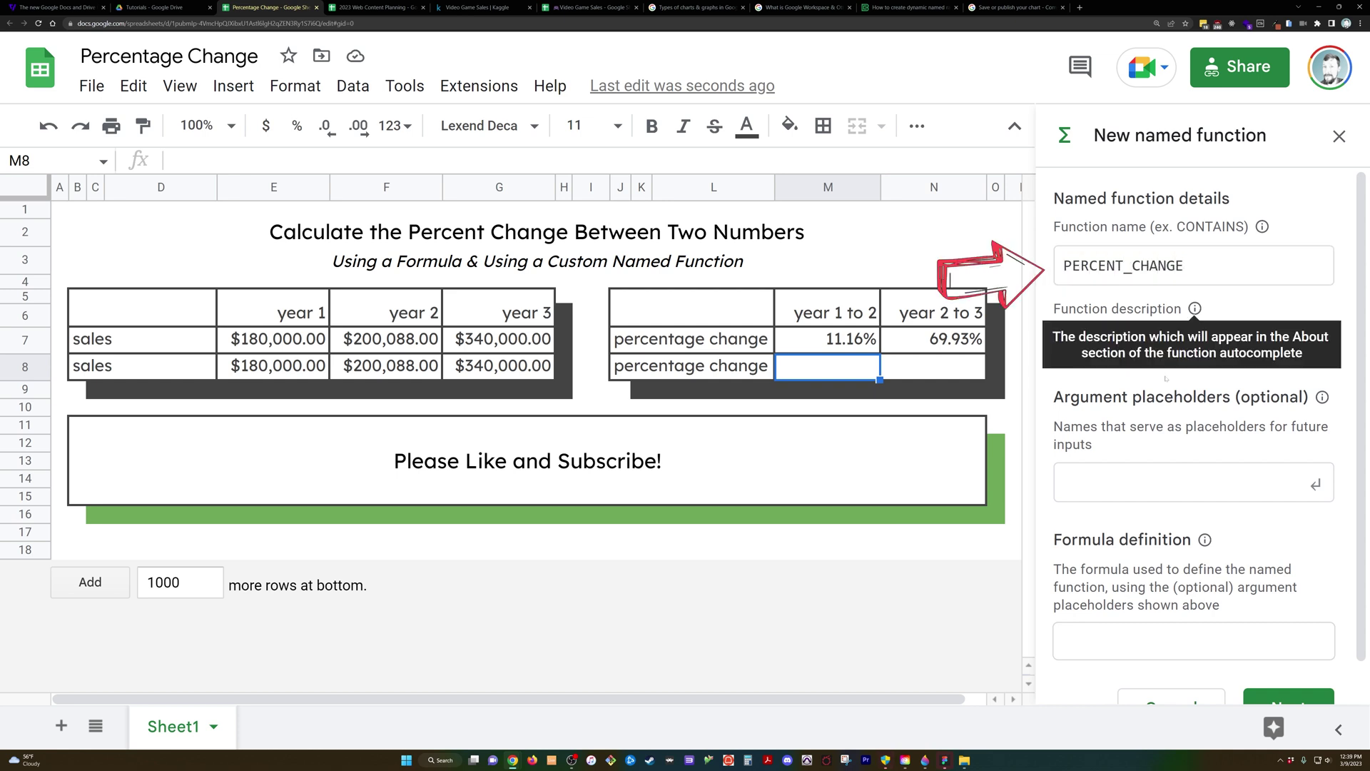
text(finds the pe)
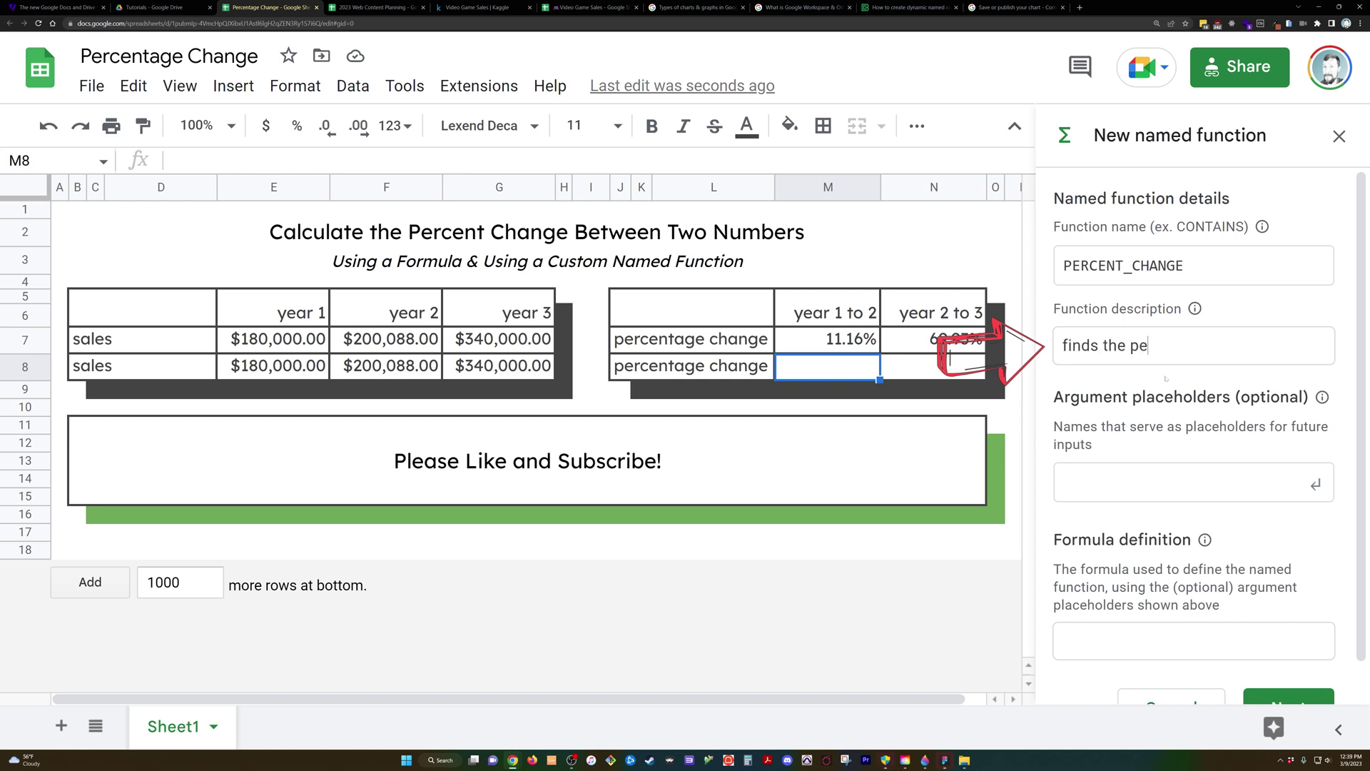
text(rcent change bw two numbers)
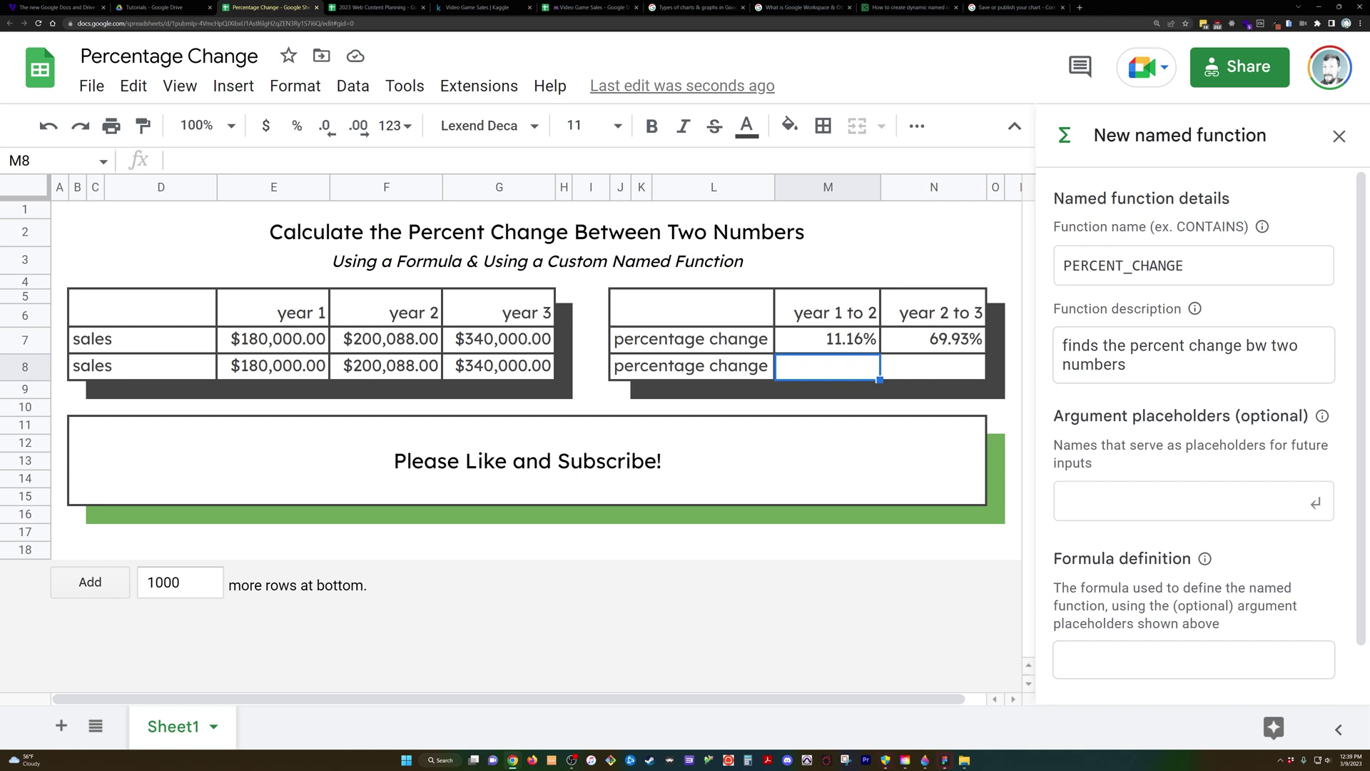
key(Tab)
- Add argument placeholders year1 and year2 and enter the formula (year2-year1)/year1
text(year)
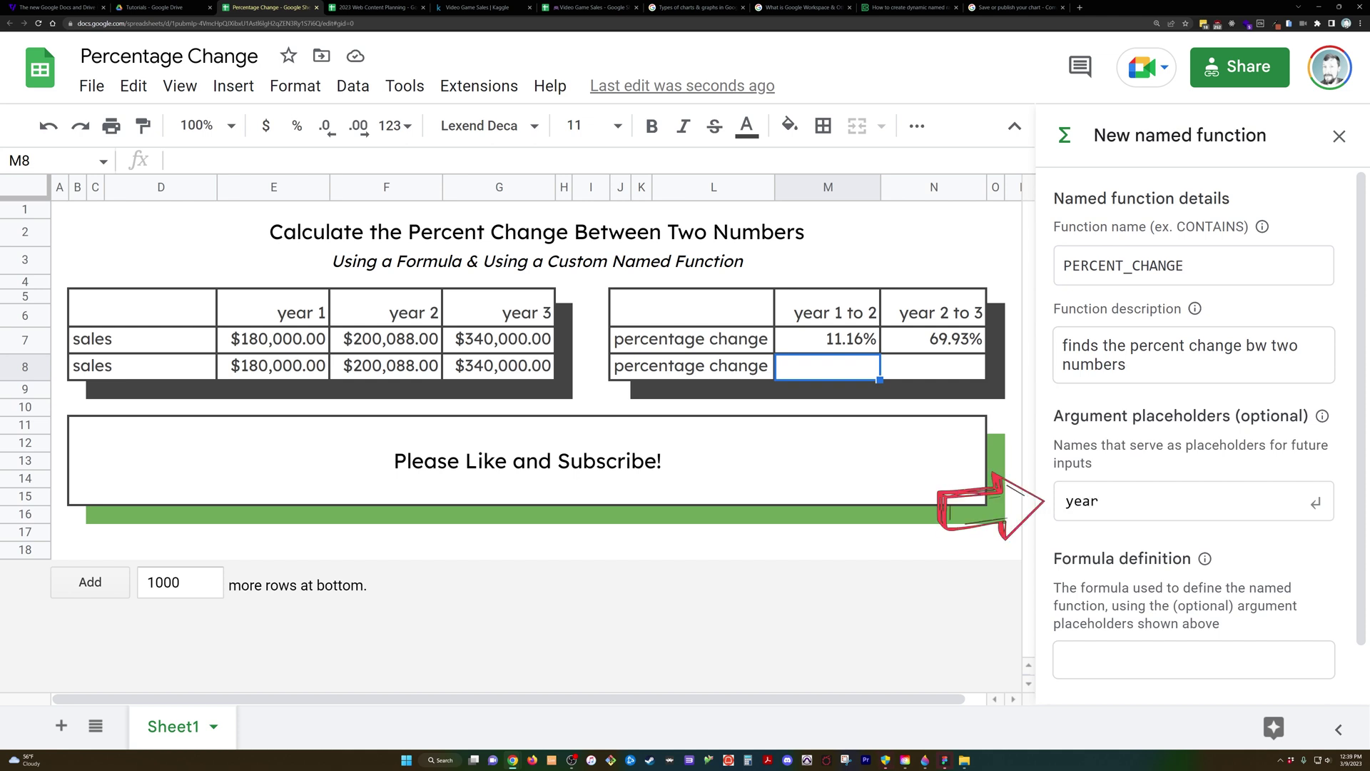
text(1,)
key(Return)
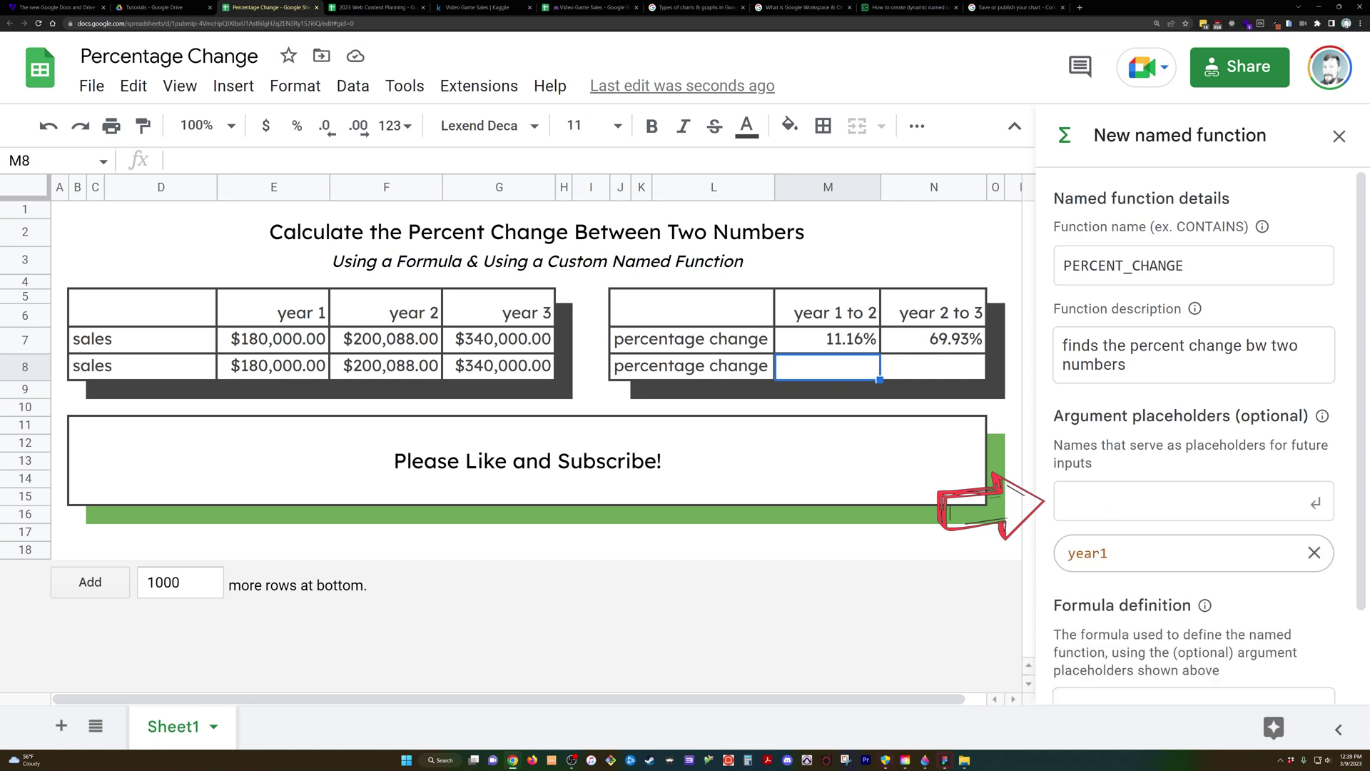
text(year2)
key(Return)
scroll(1092, 502, down, 2)
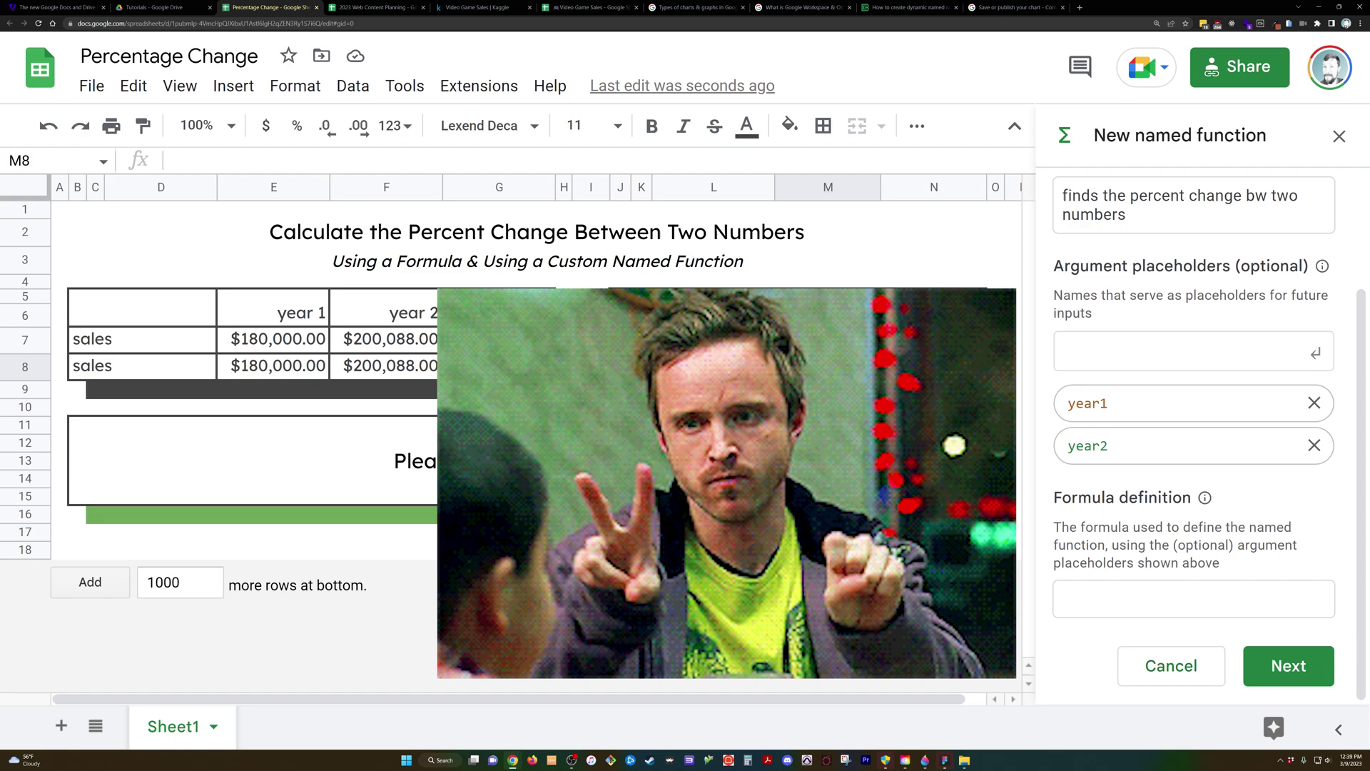
click(827, 339)
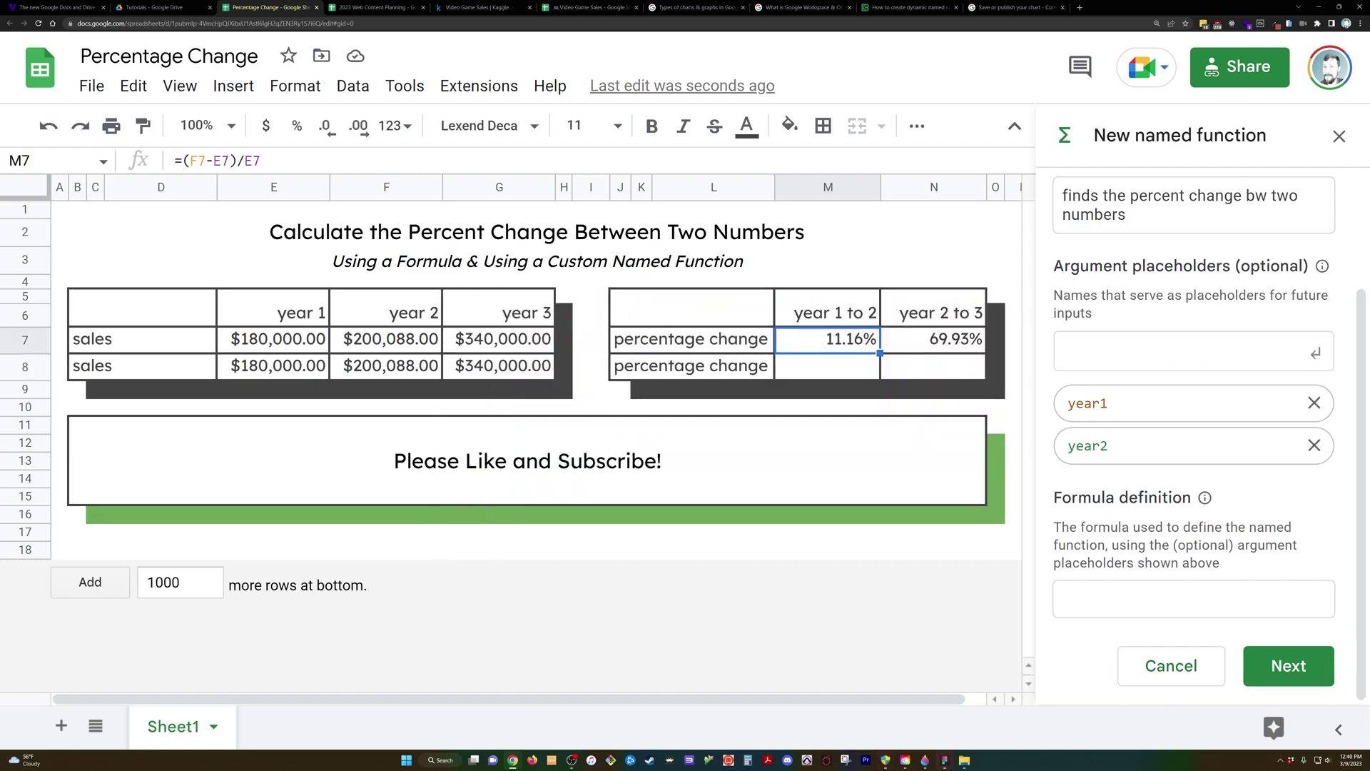
text((year2)
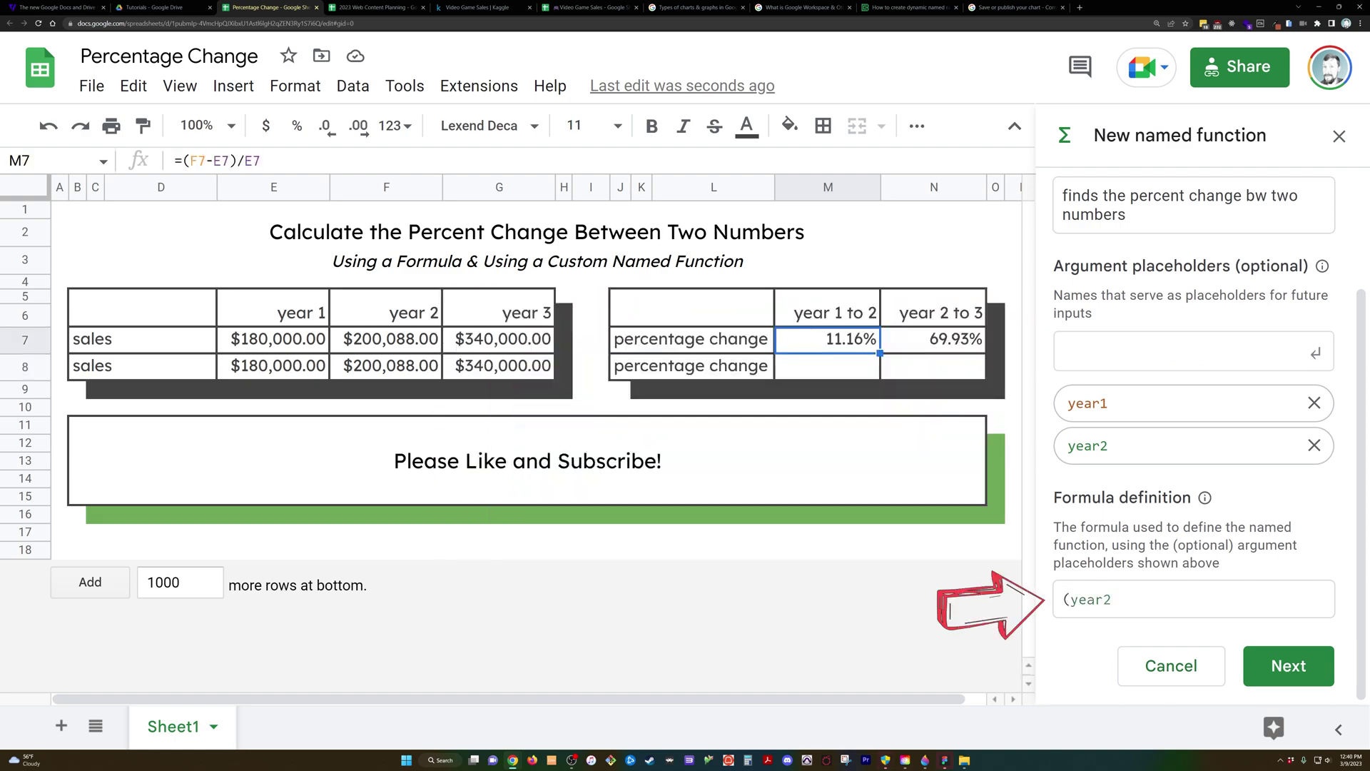
text(-year1)/year)
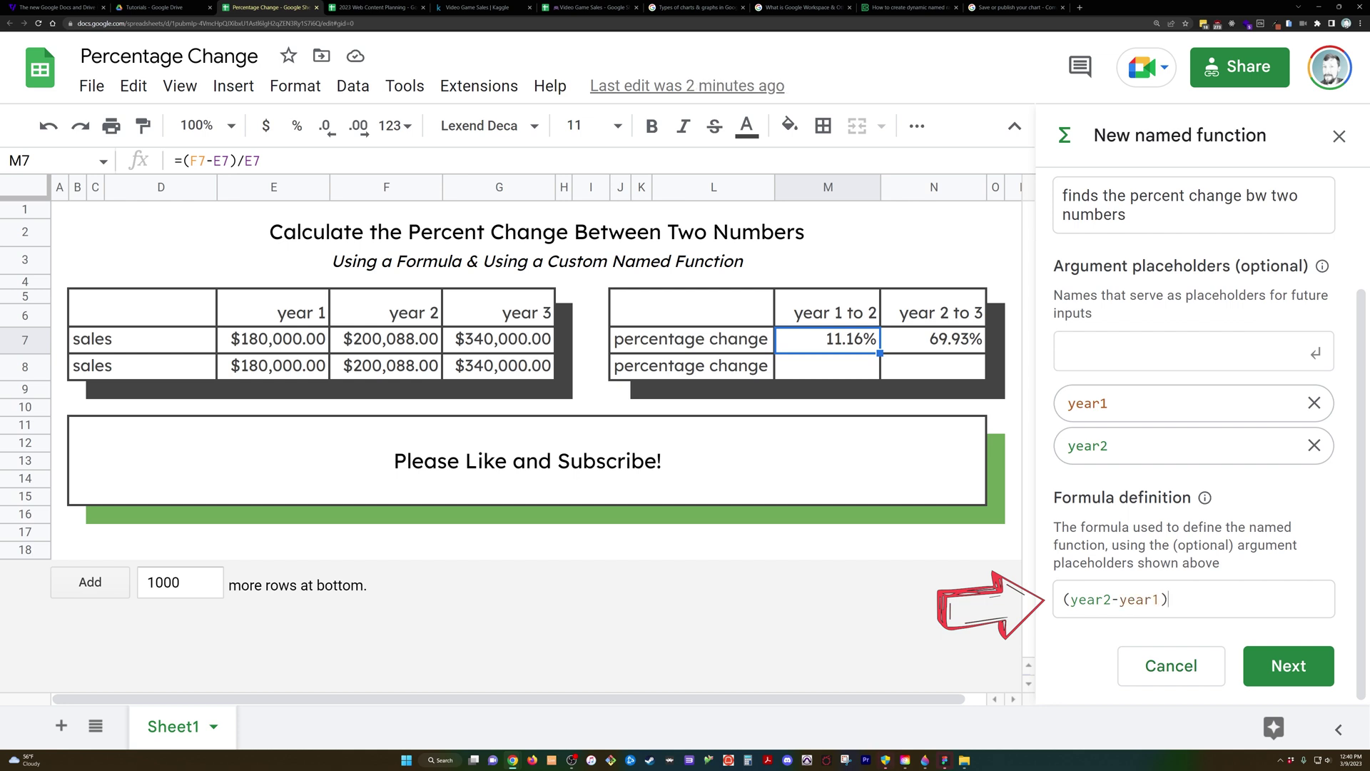
text(1)
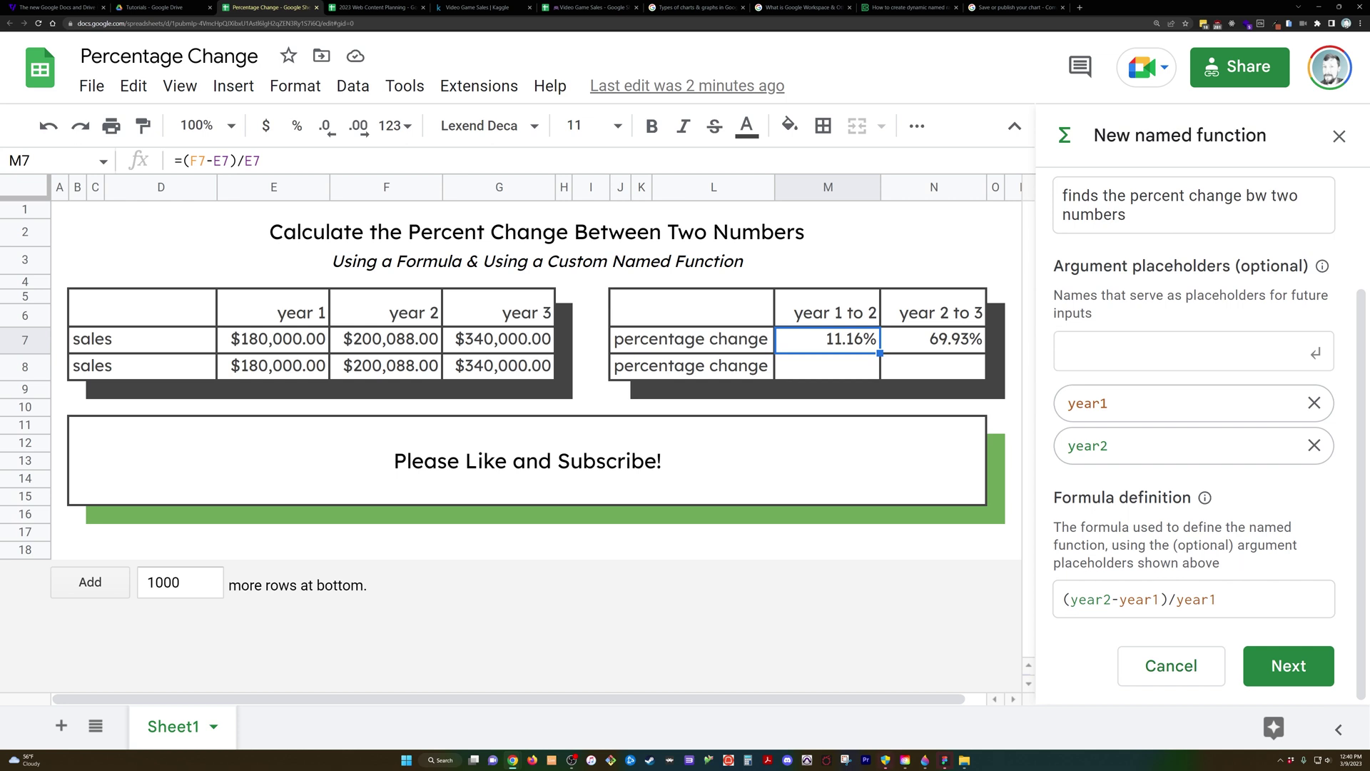
- In the argument details, describe year1 as 'first year' with example year1
click(1295, 665)
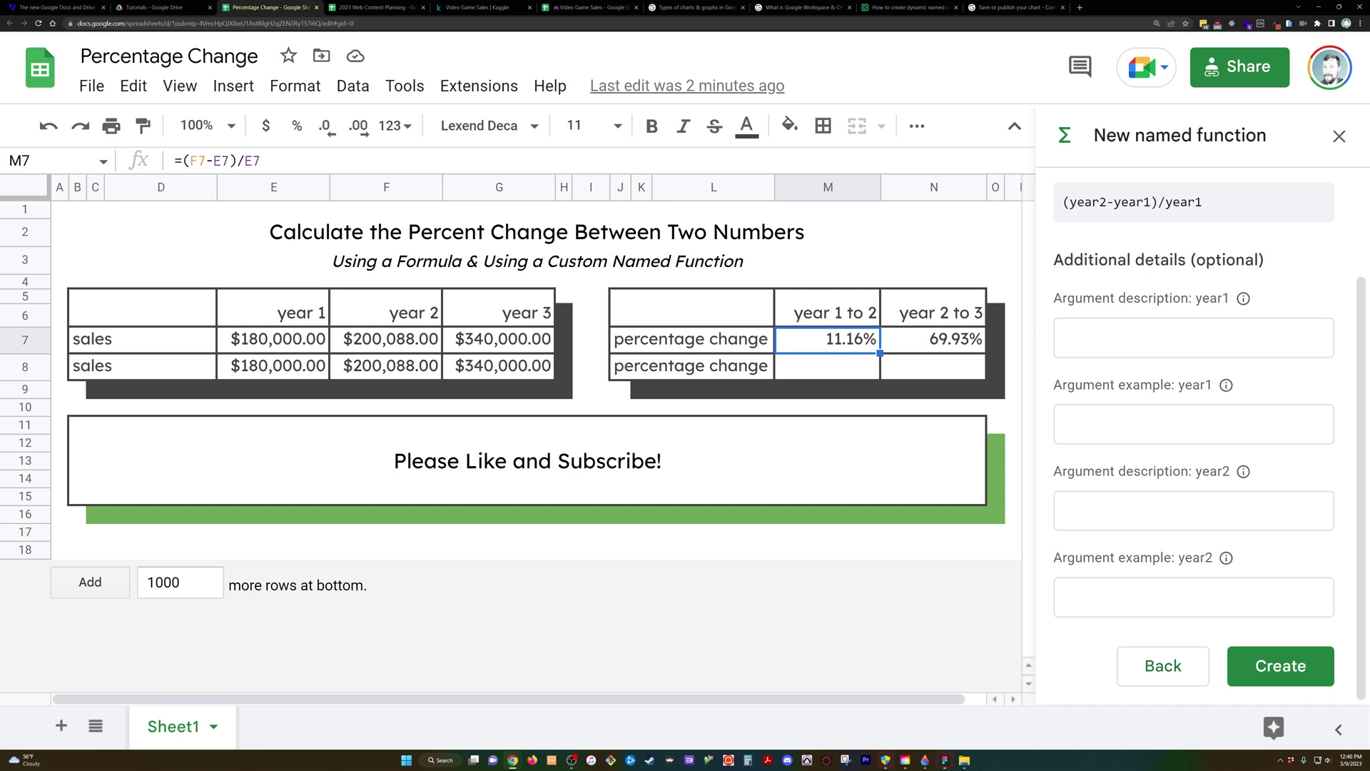
click(1193, 337)
text(first year)
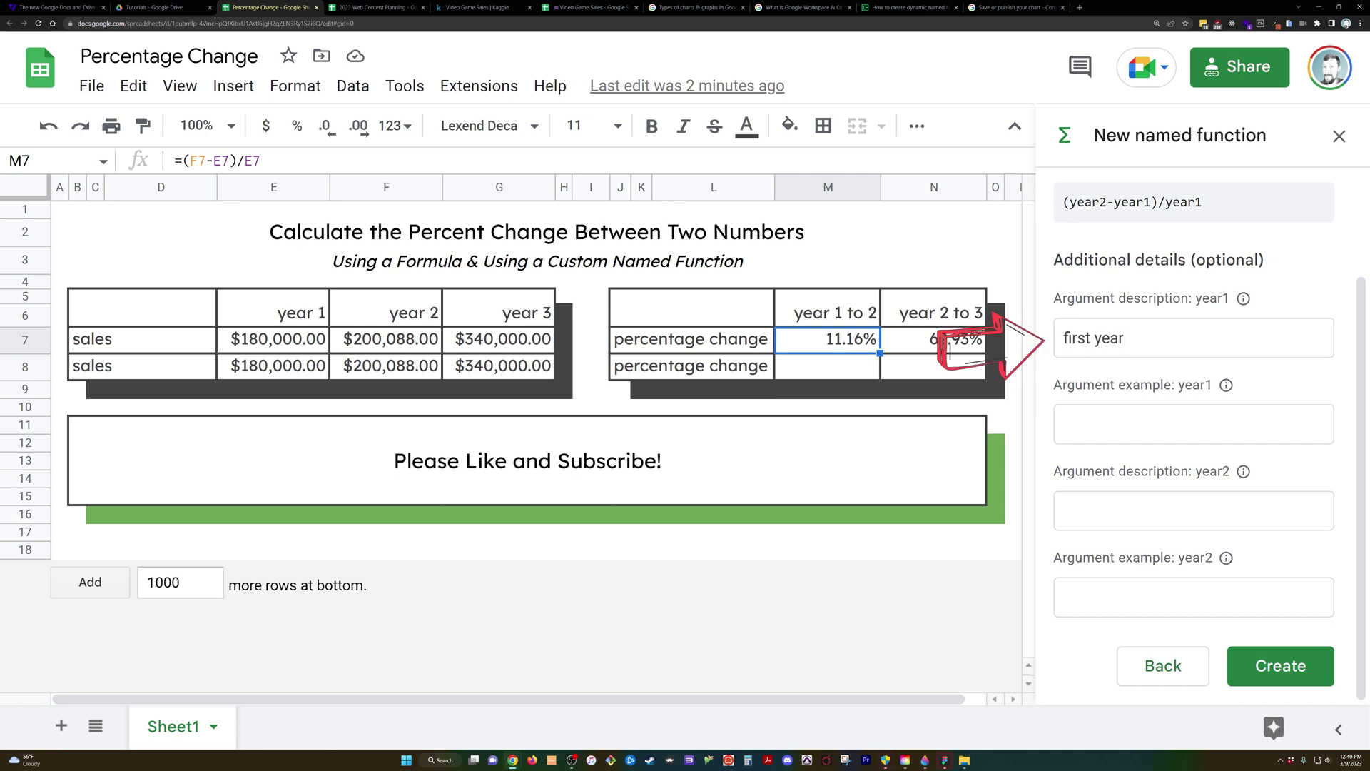
mouse_move(1243, 471)
click(1193, 424)
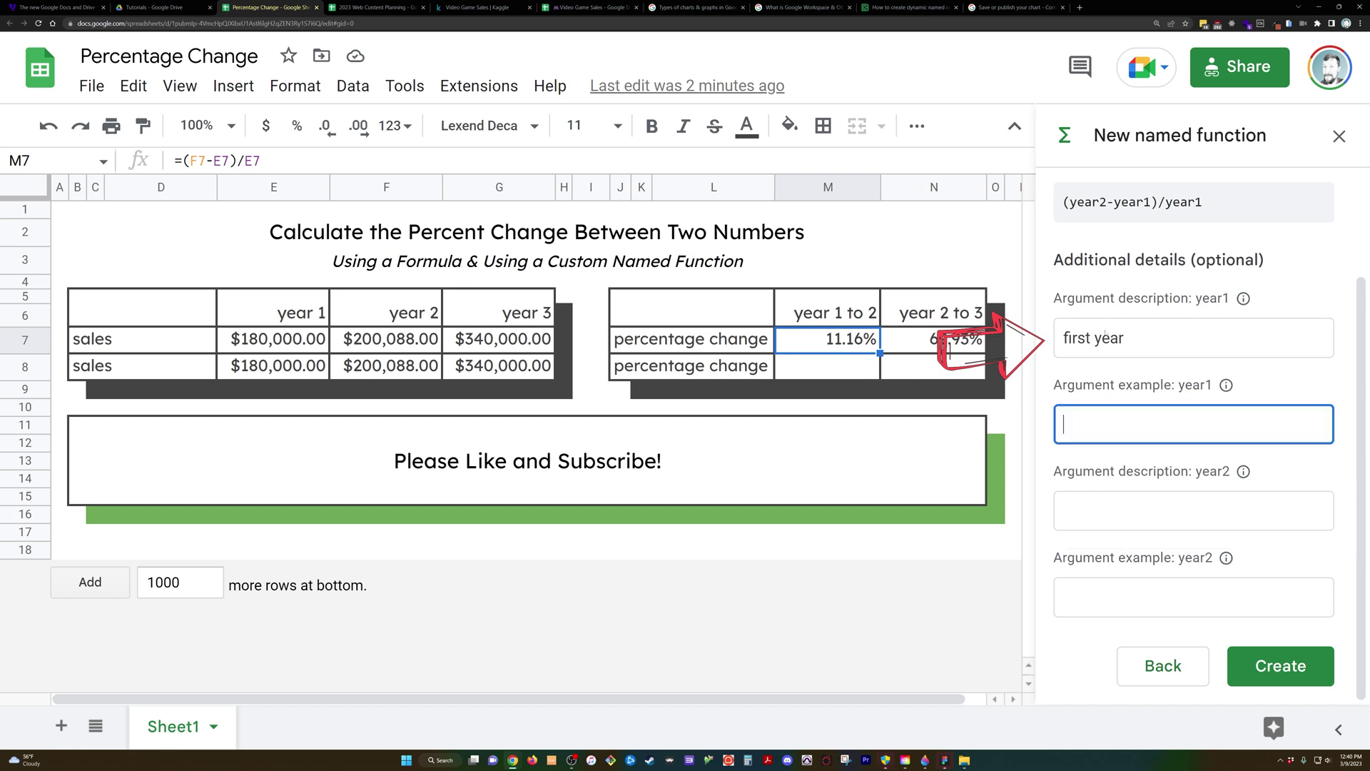
text(year1)
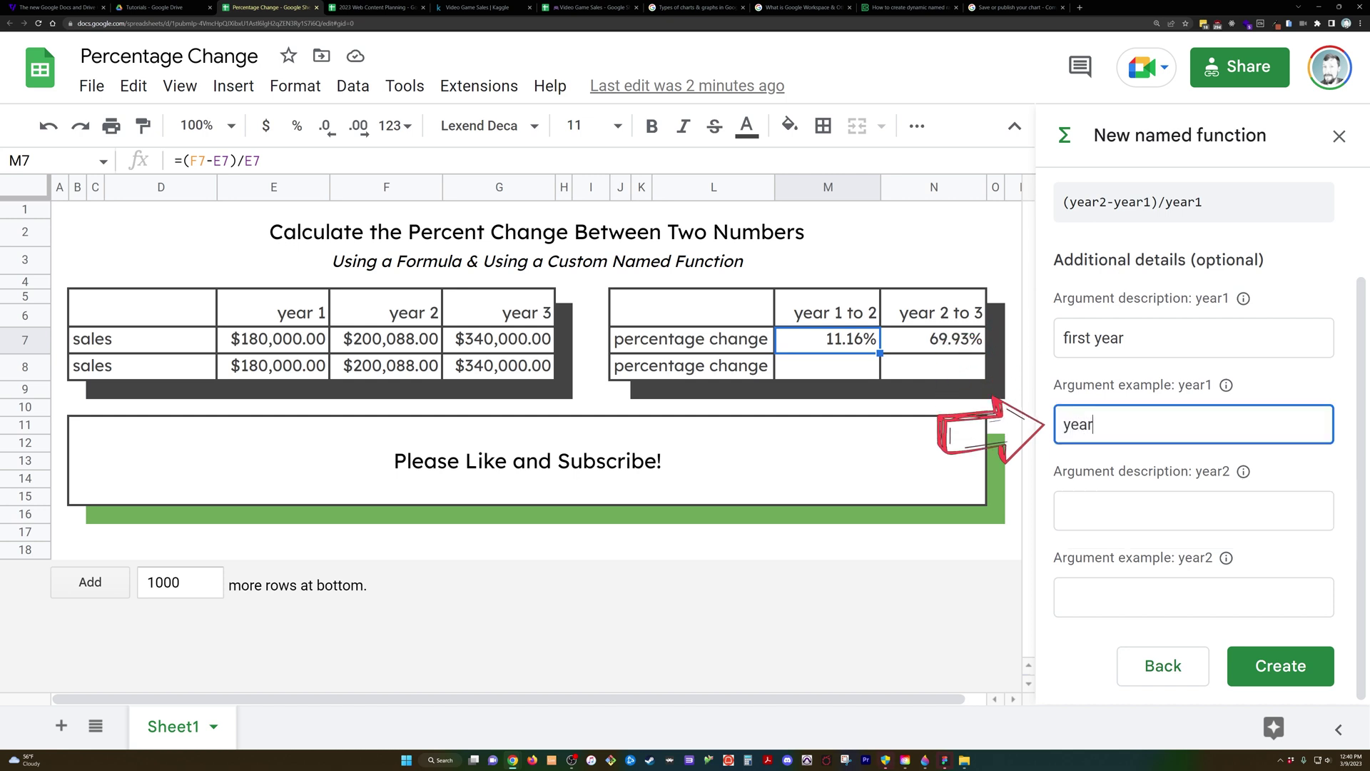
key(Tab)
key(Tab)
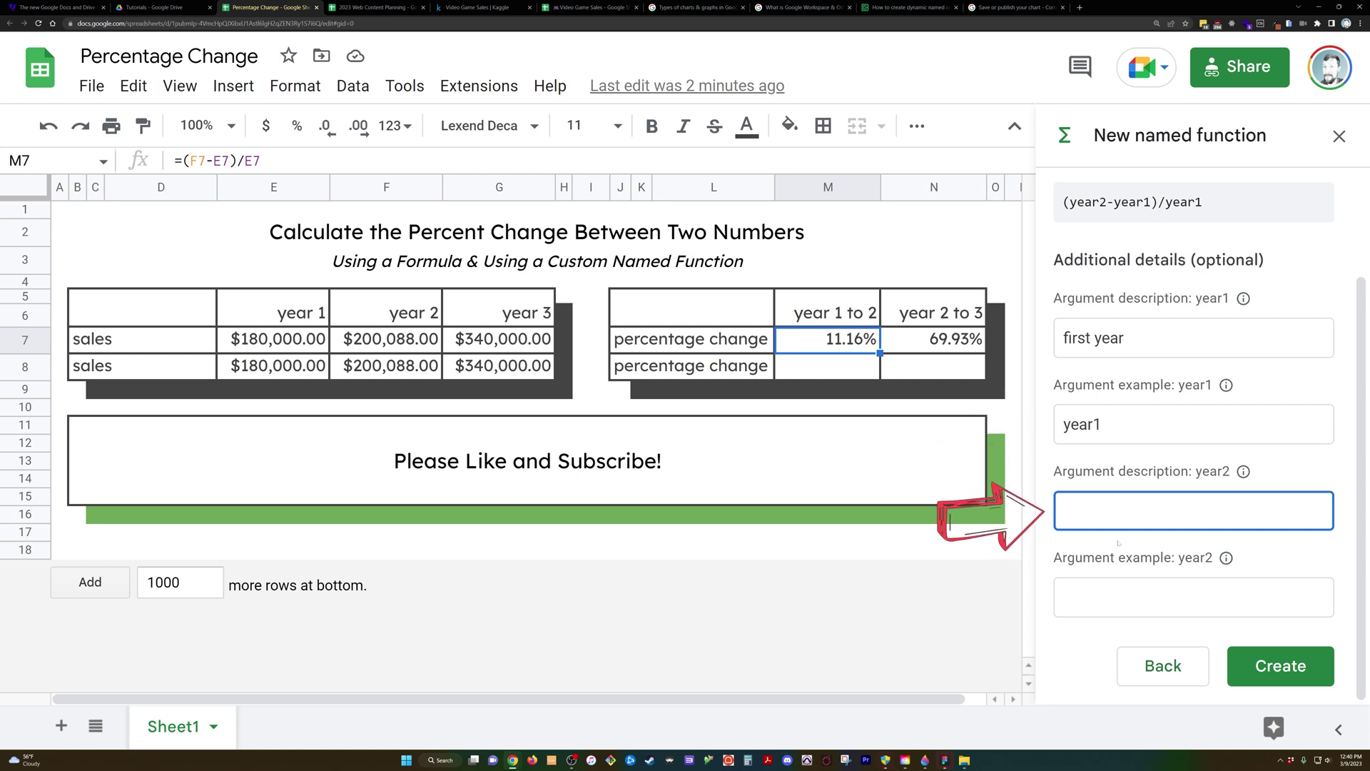
- Describe year2 as 'second year' with example year2, and create the named function
text(year)
key(BackSpace)
key(BackSpace)
key(BackSpace)
key(BackSpace)
text(second year)
key(Tab)
text(year2)
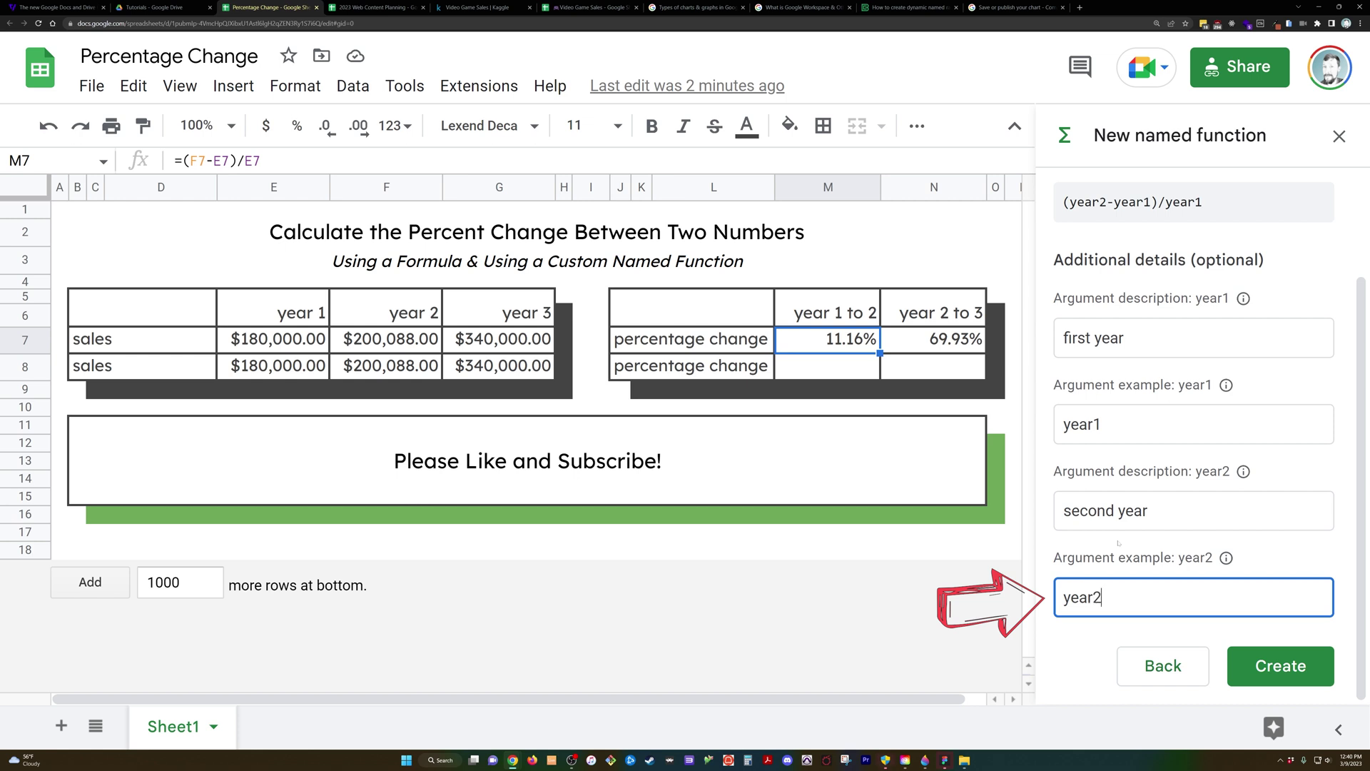
click(1238, 676)
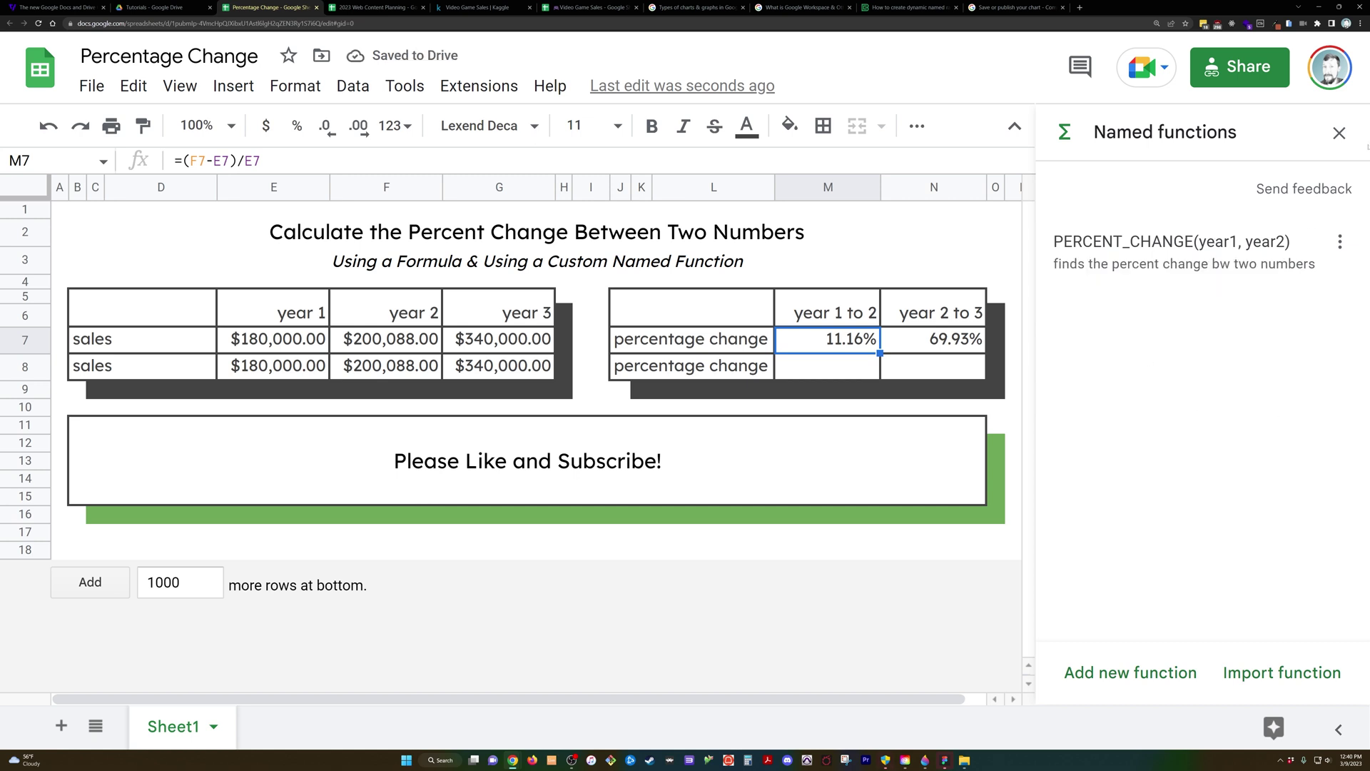
- Close the Named functions panel and begin =PERCENT_CHANGE( in M8, reviewing its help
click(1338, 133)
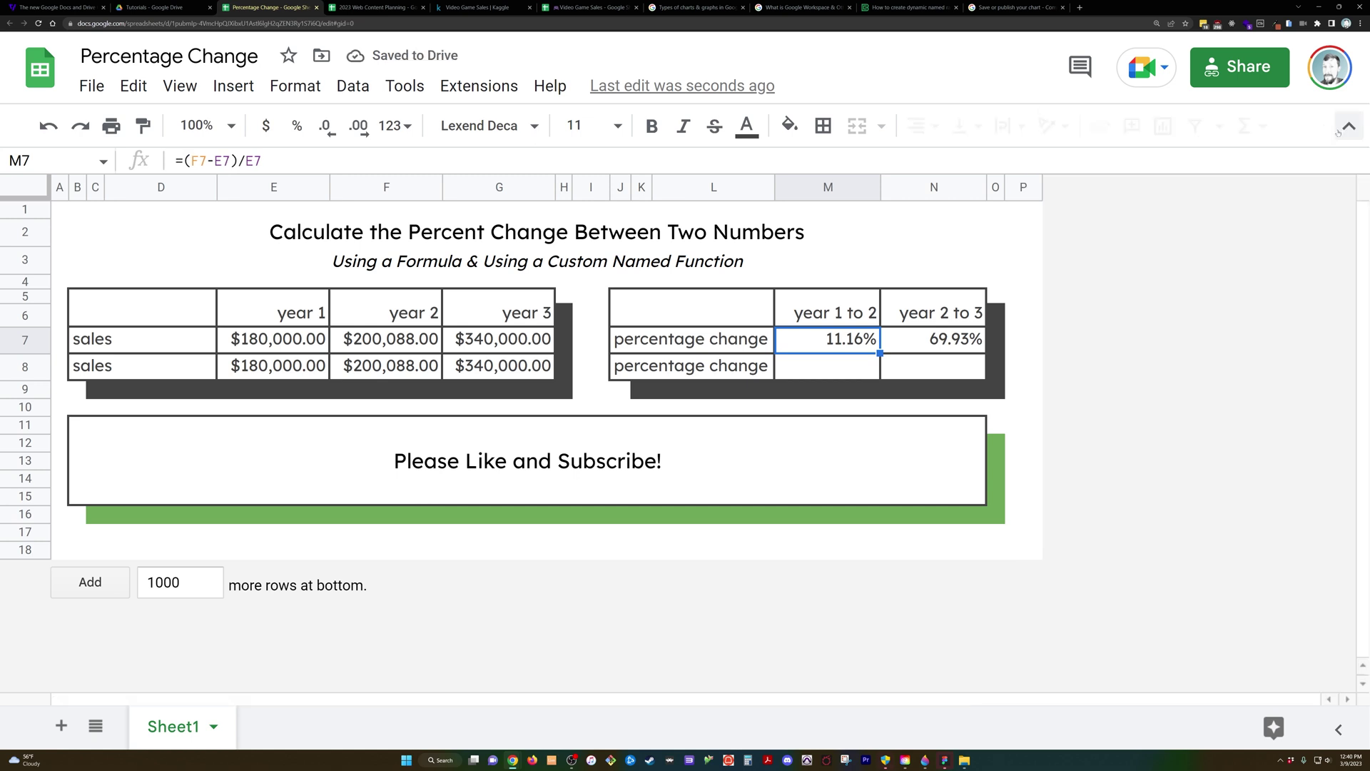
click(859, 364)
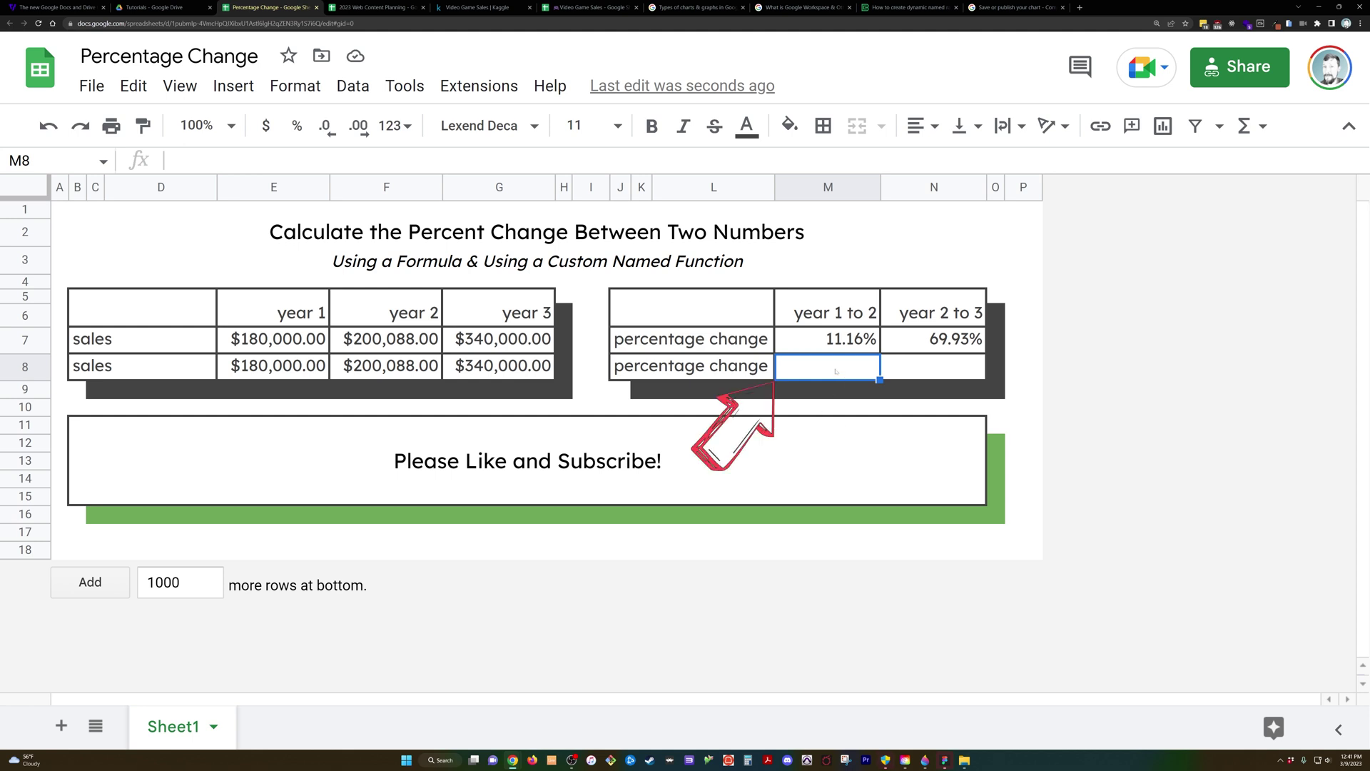
text(=pe)
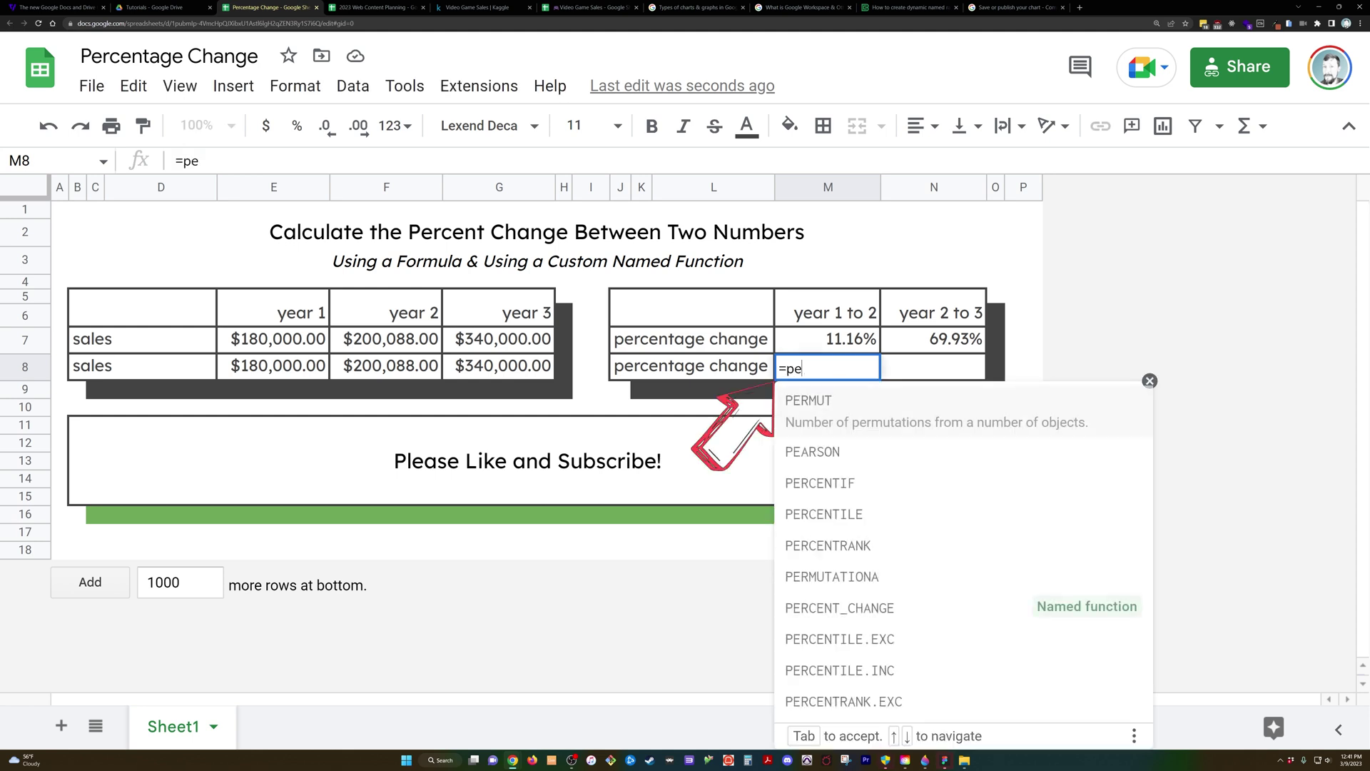
text(rcent_)
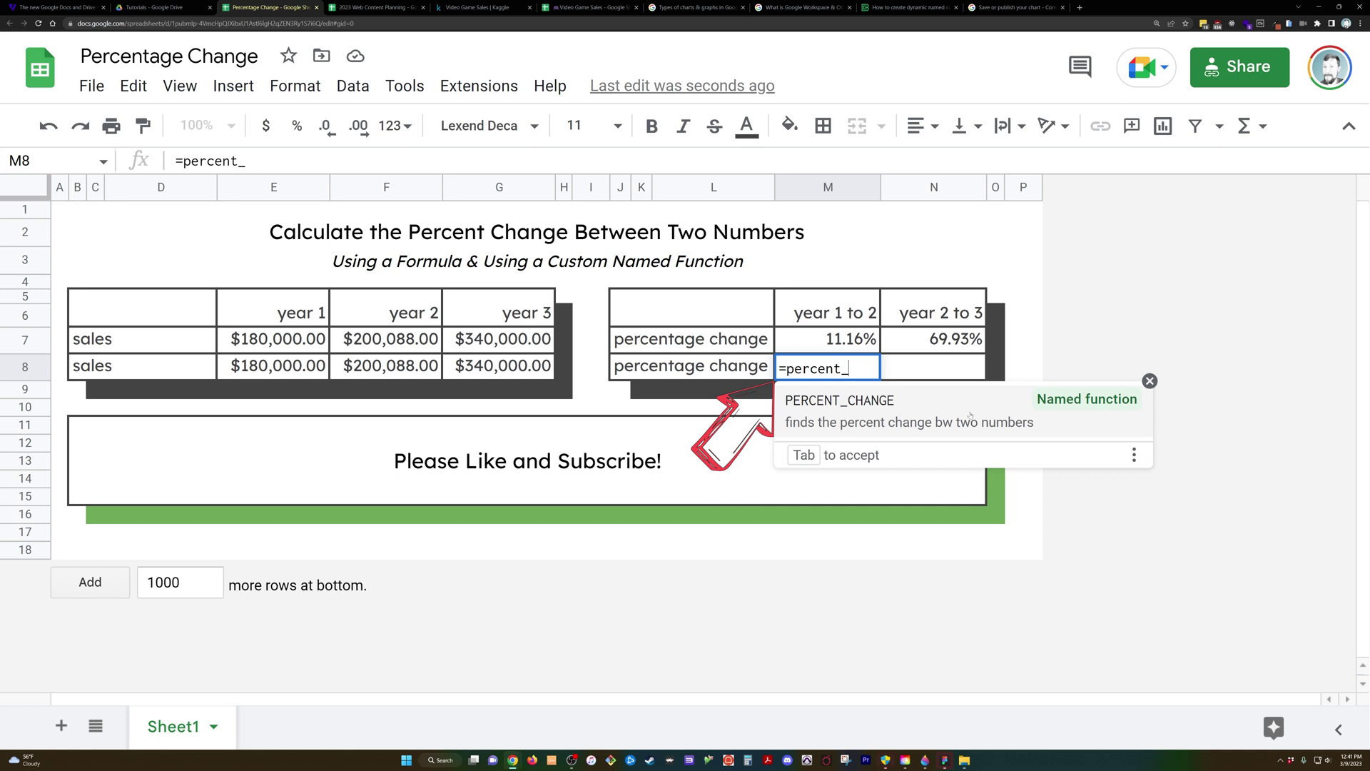
key(Tab)
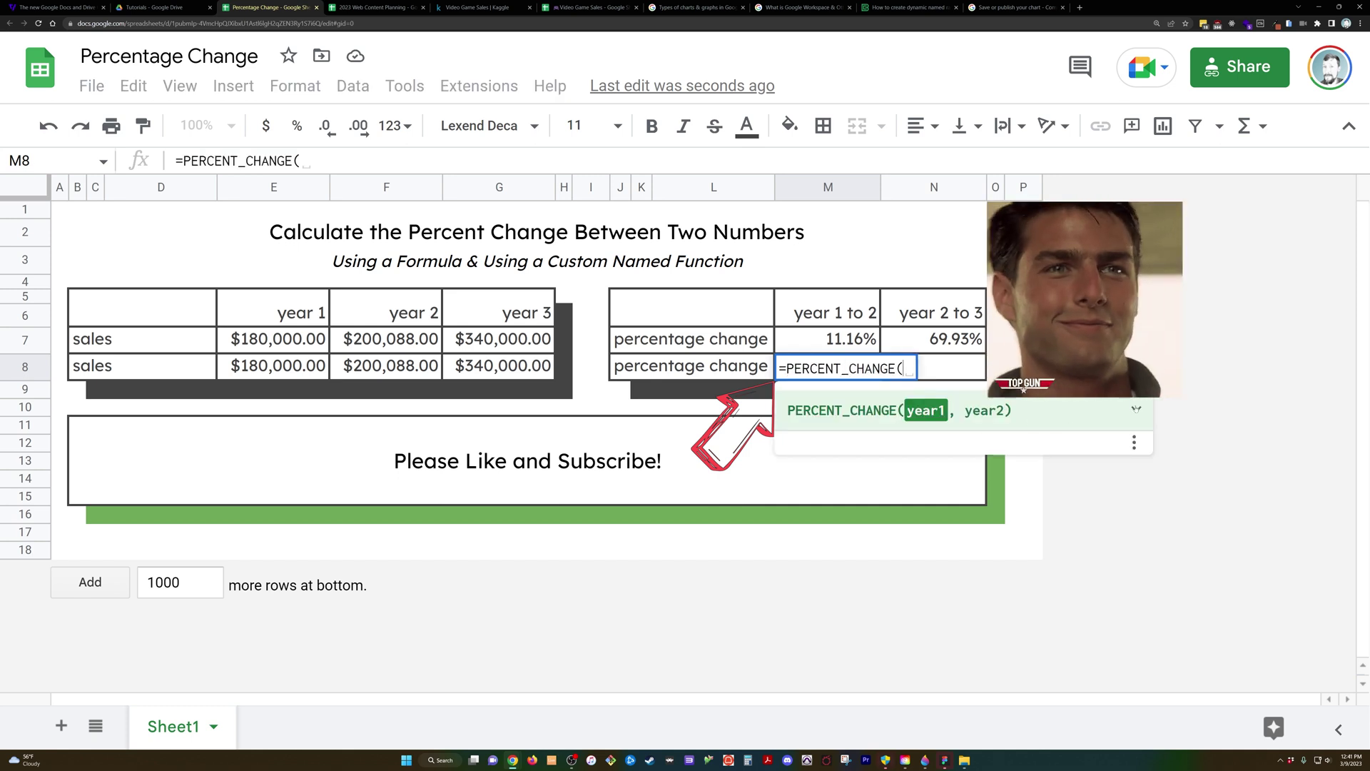
click(1136, 409)
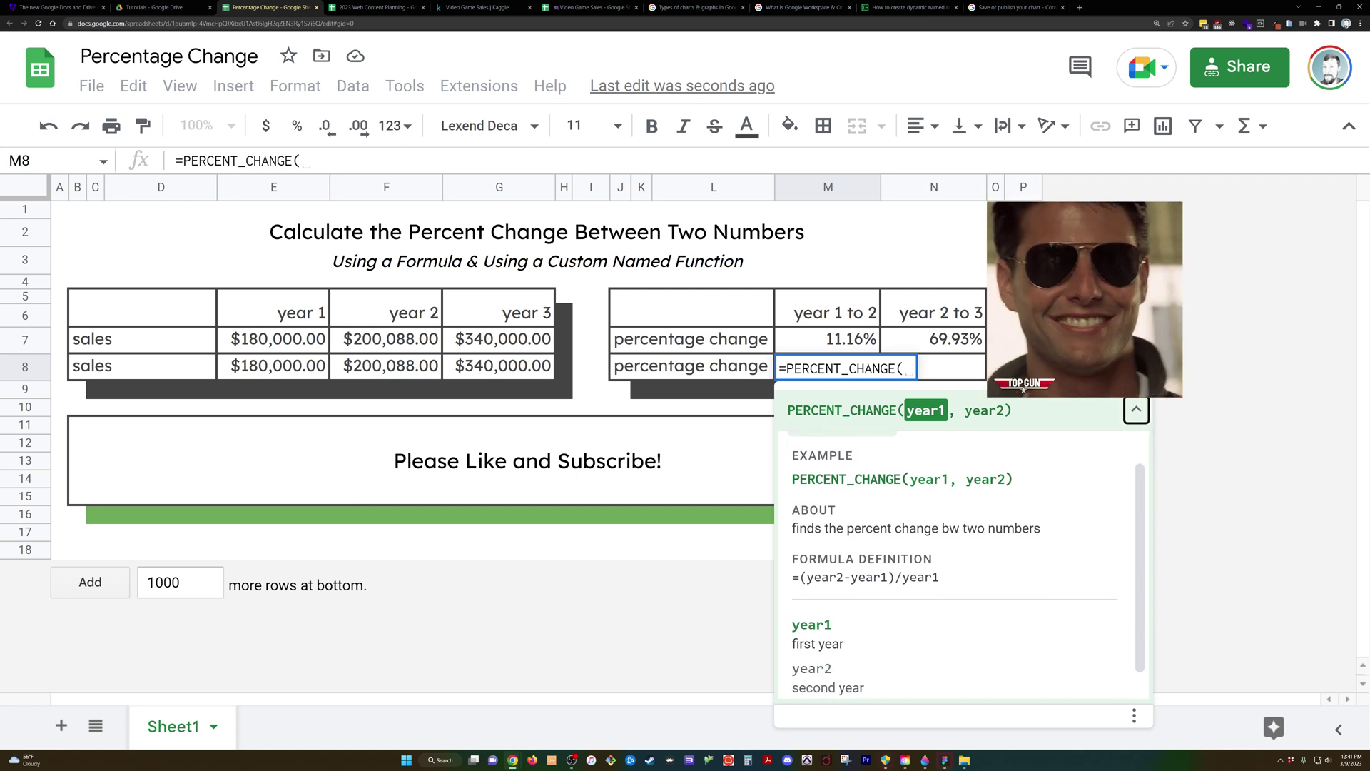
scroll(844, 601, down, 1)
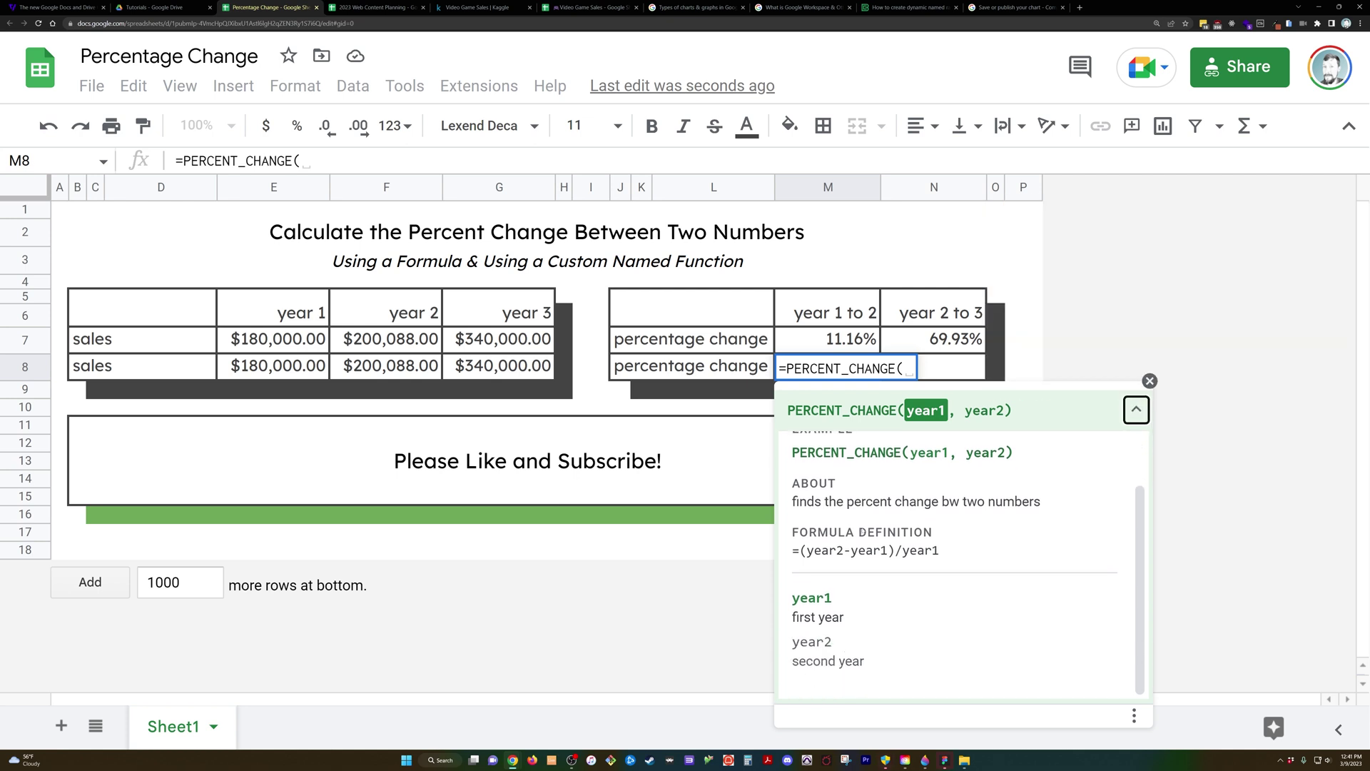
scroll(875, 535, up, 1)
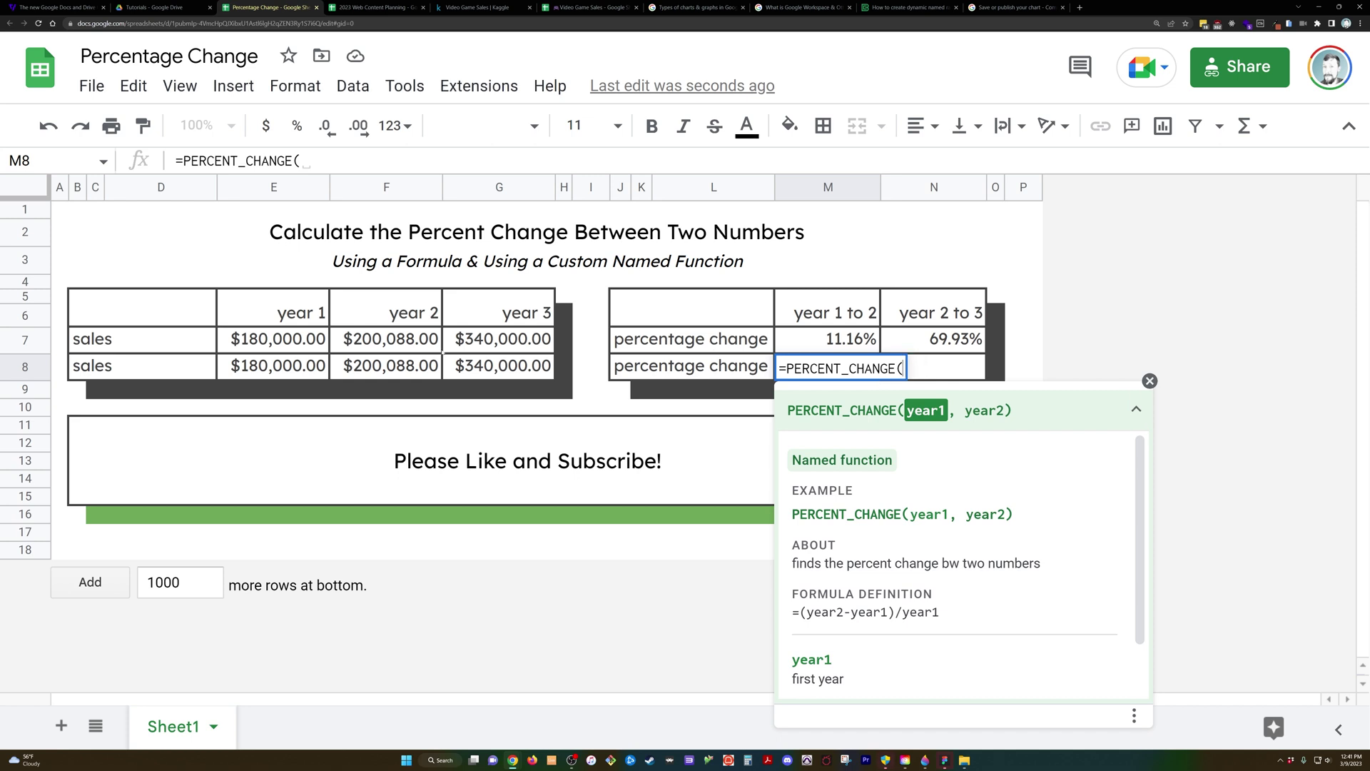
- Complete M8 as =PERCENT_CHANGE(E8,F8) for 11.16% and copy the cell
click(288, 367)
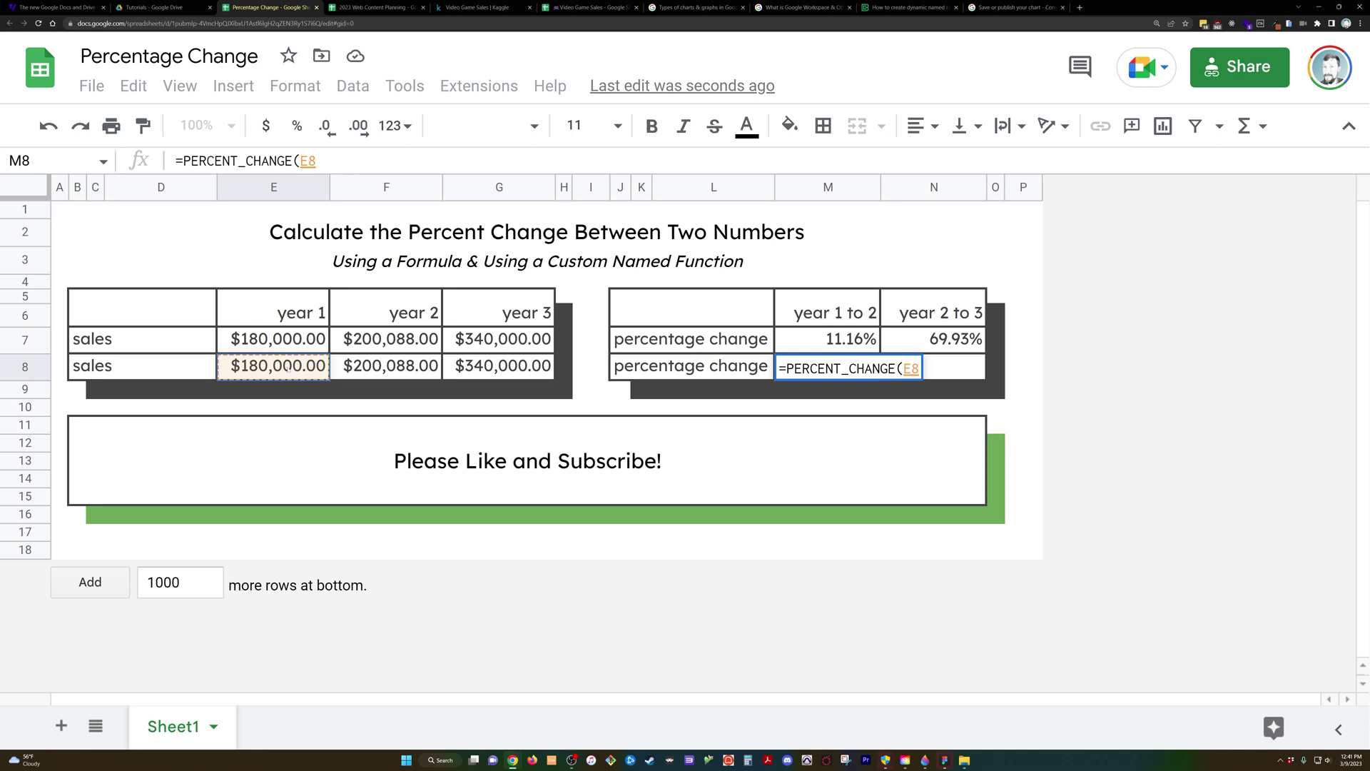
text(,)
click(379, 365)
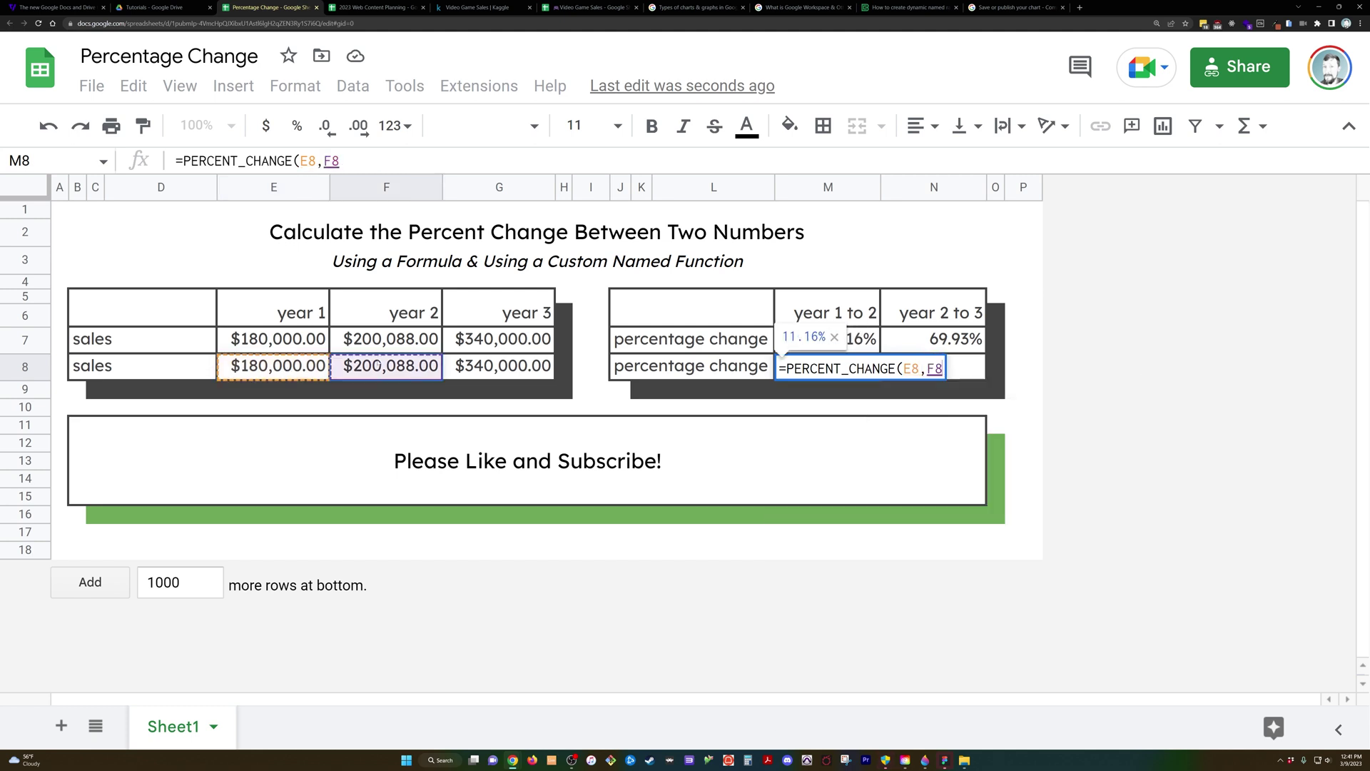
text())
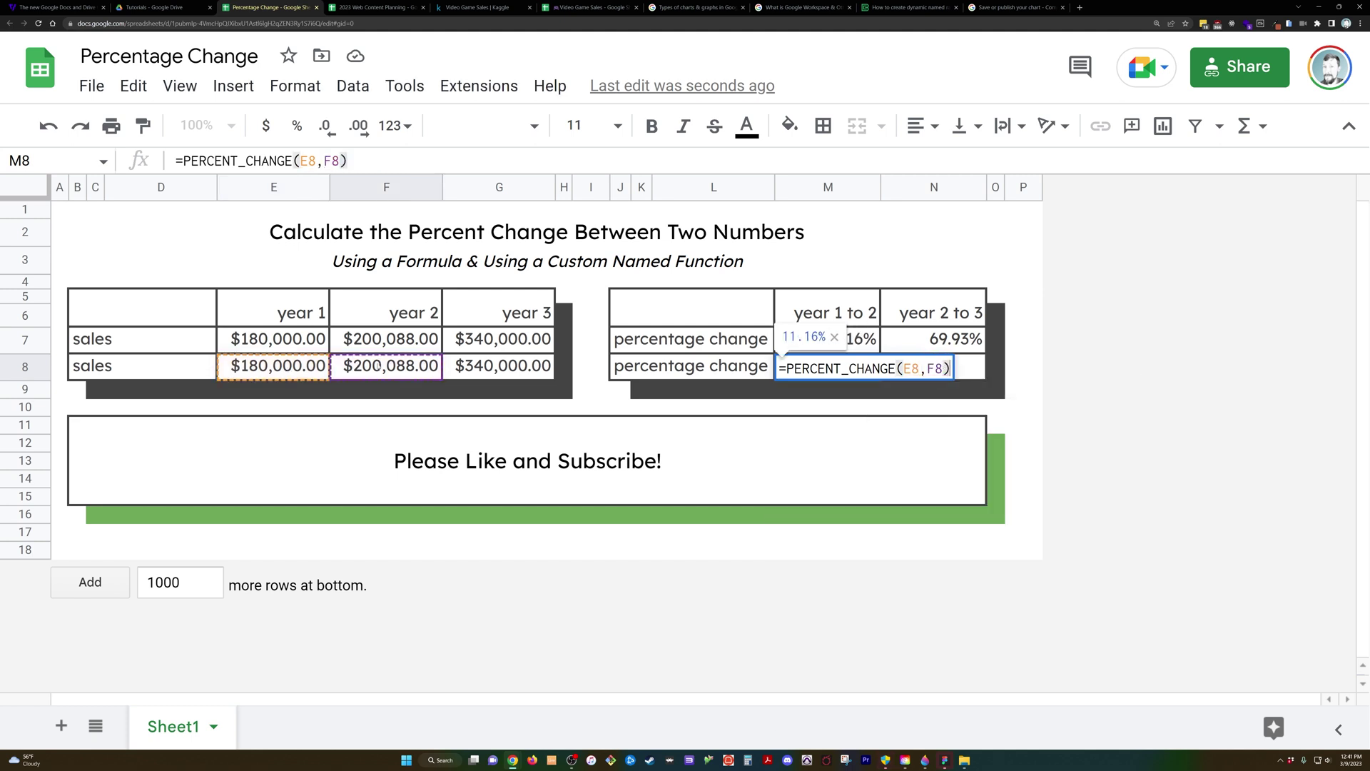
key(Return)
key(Up)
key(ctrl+c)
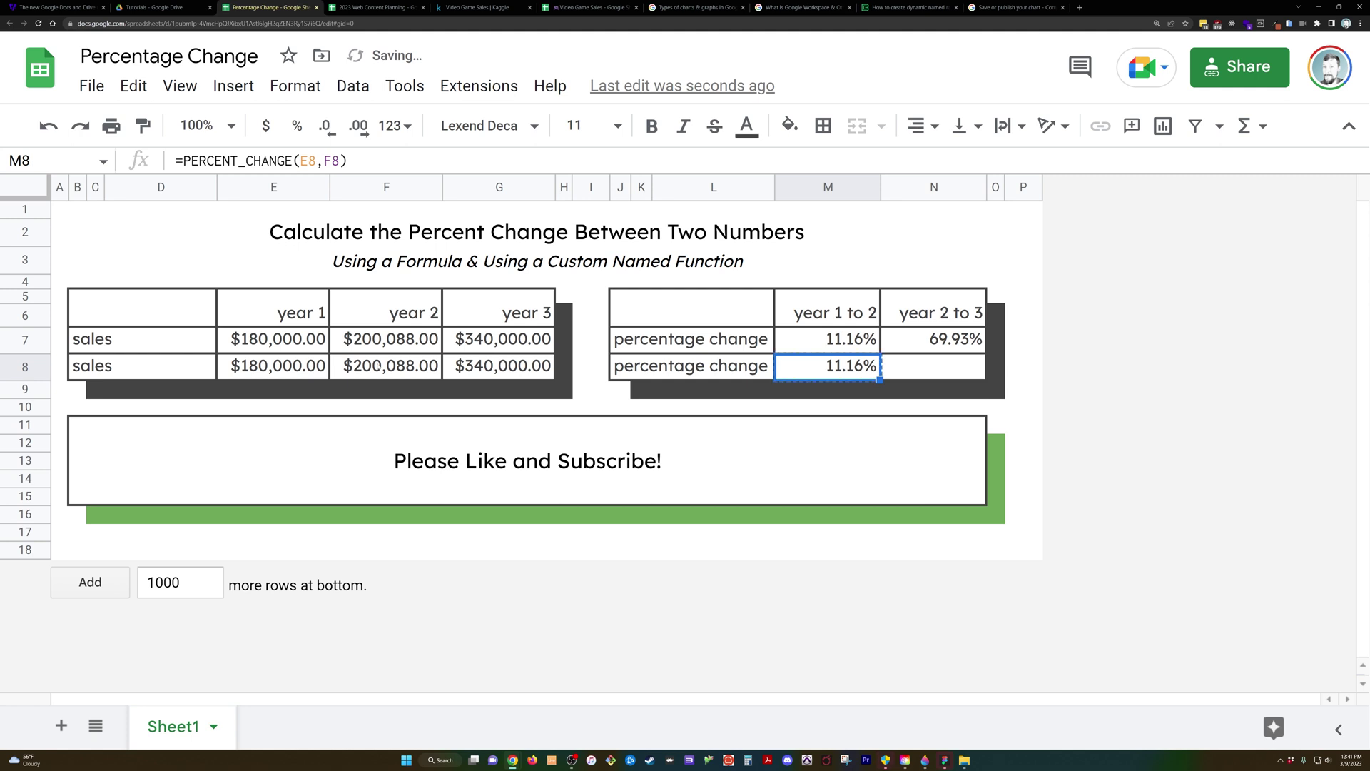
- Paste the M8 formula into N8, giving =PERCENT_CHANGE(F8,G8) and 69.93%
key(Right)
key(ctrl+v)
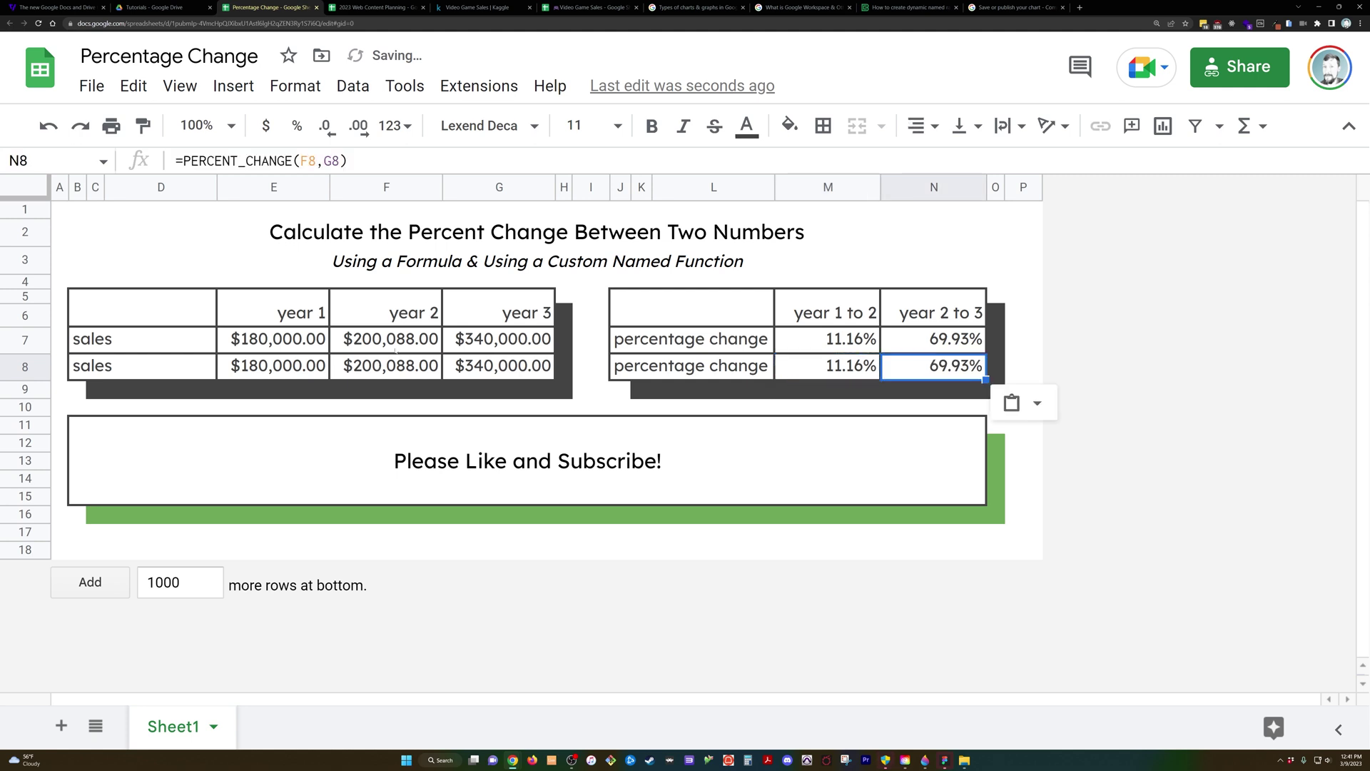